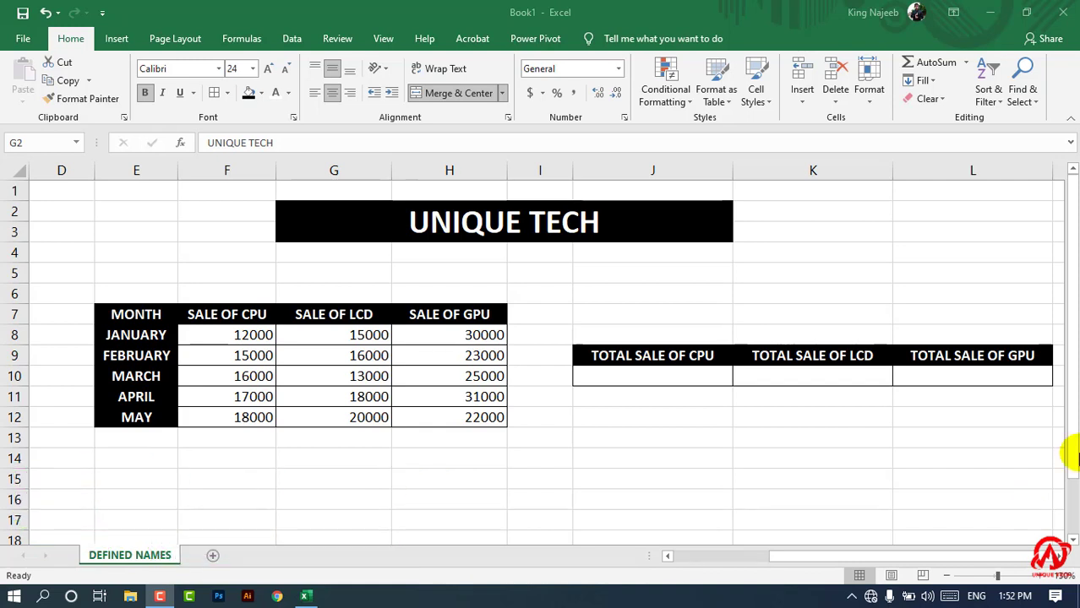
Step: Hide the worksheet gridlines
left_click(206, 38)
left_click(206, 39)
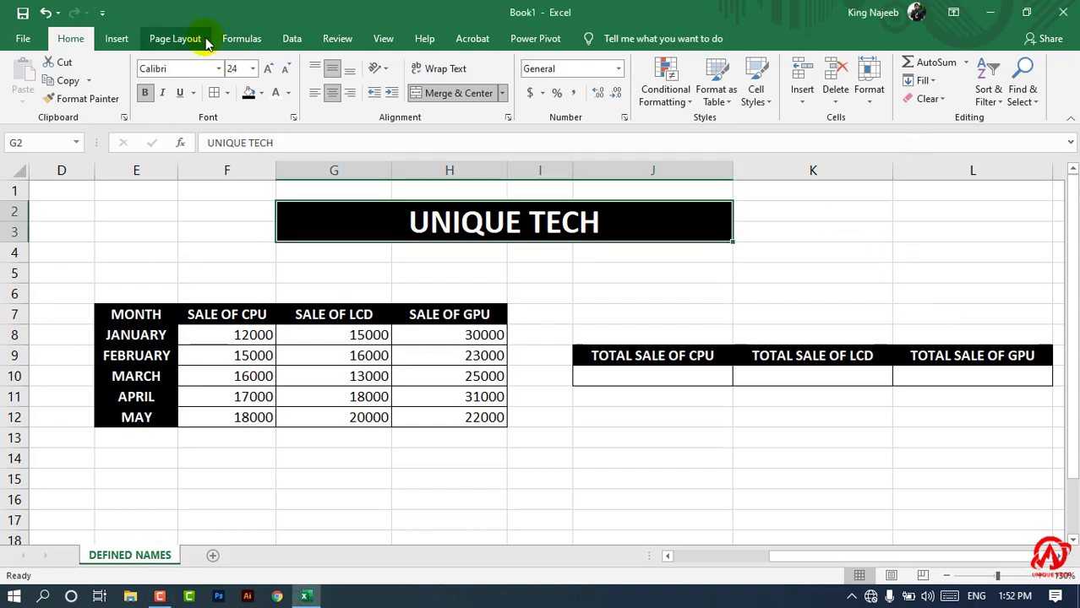
left_click(155, 44)
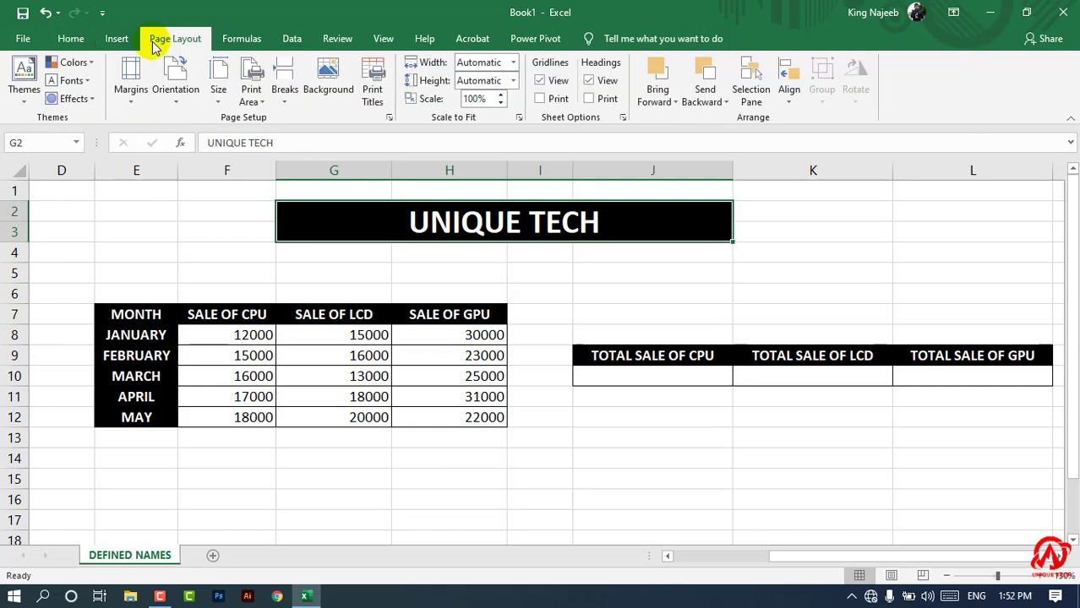
left_click(787, 96)
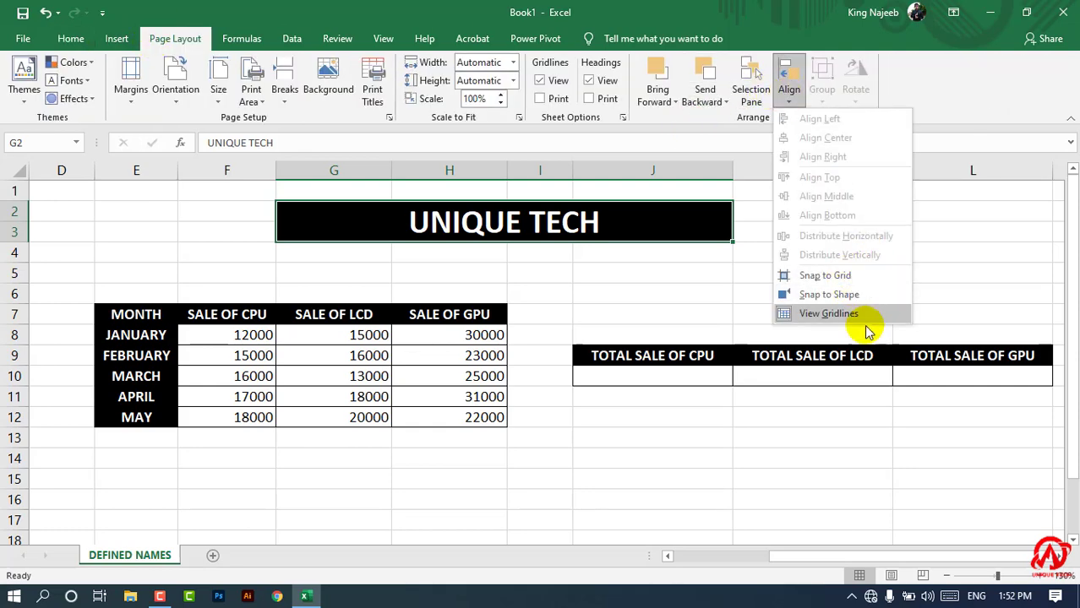
left_click(686, 421)
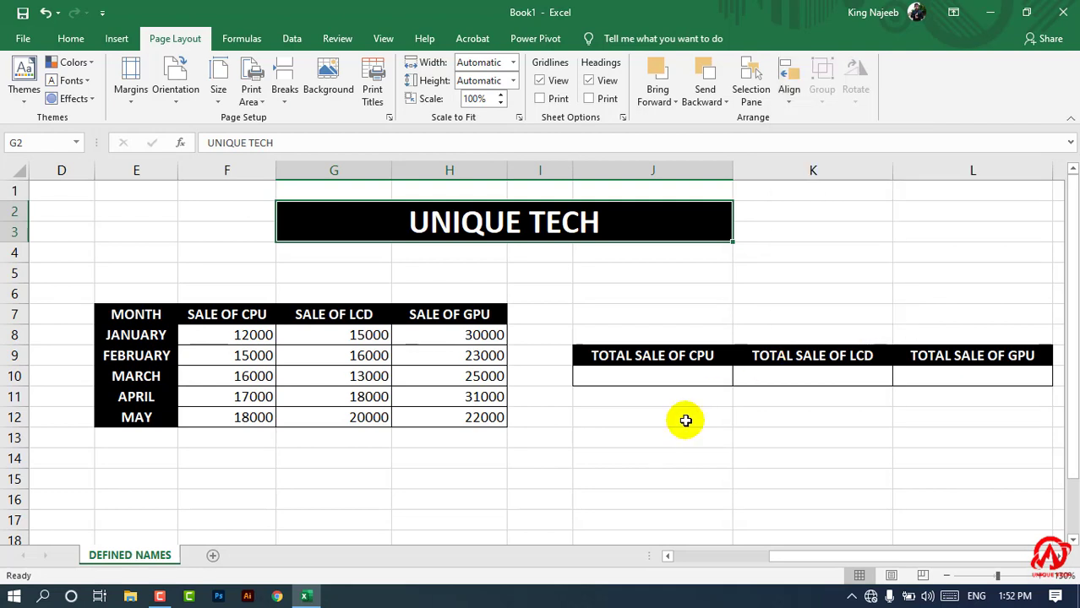
left_click(792, 100)
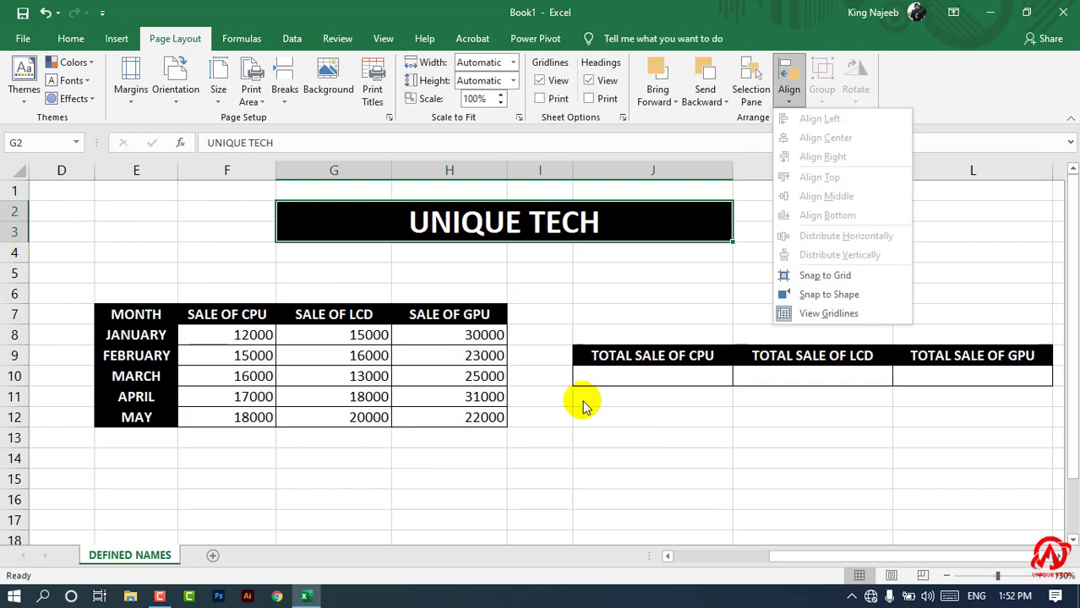
left_click(828, 315)
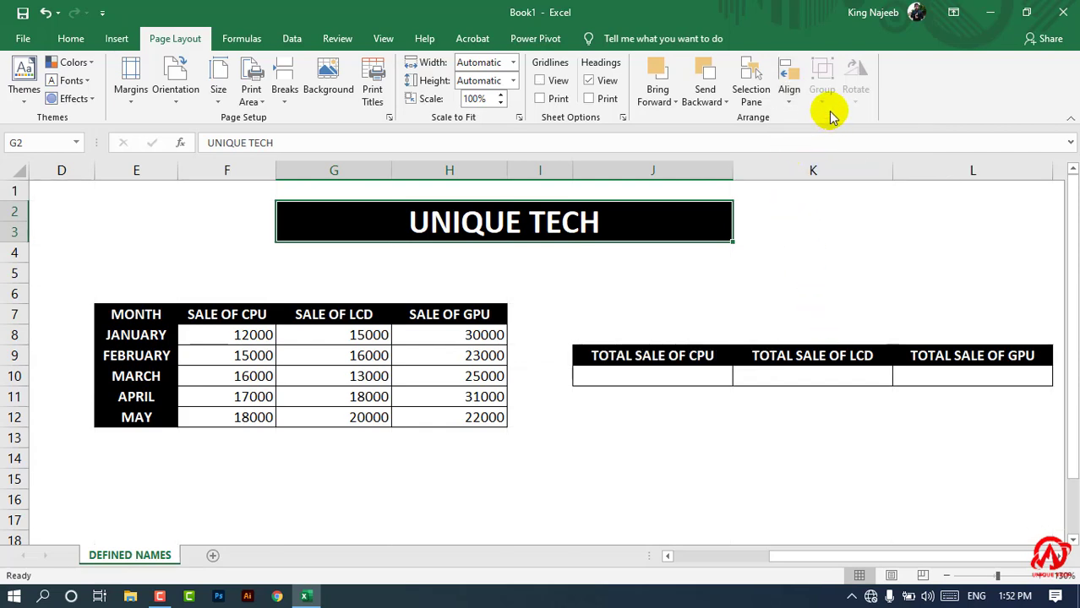
Step: Turn the worksheet gridlines back on
left_click(791, 93)
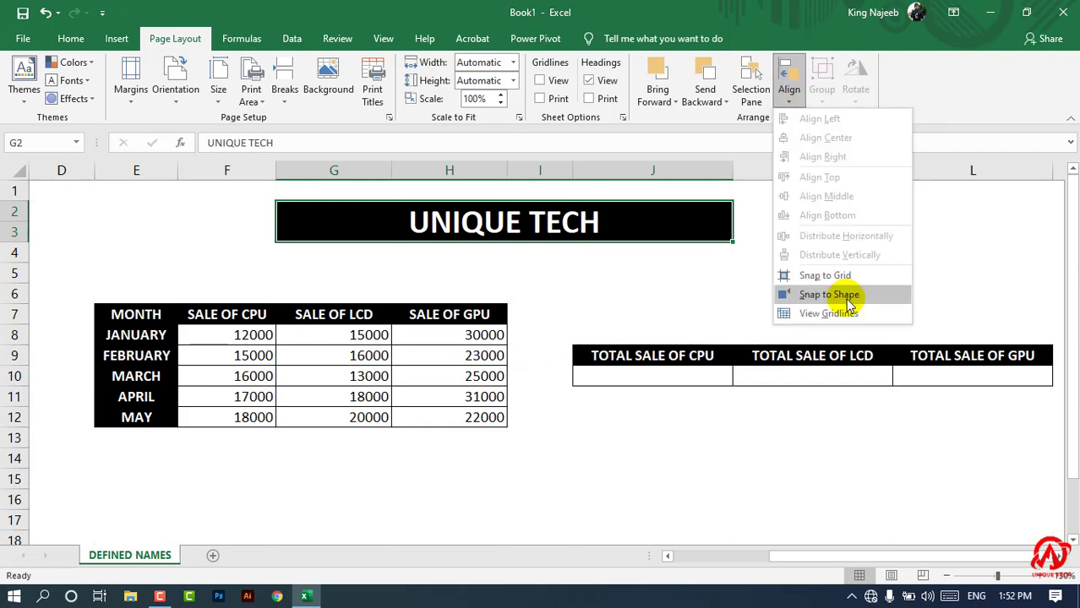
left_click(287, 251)
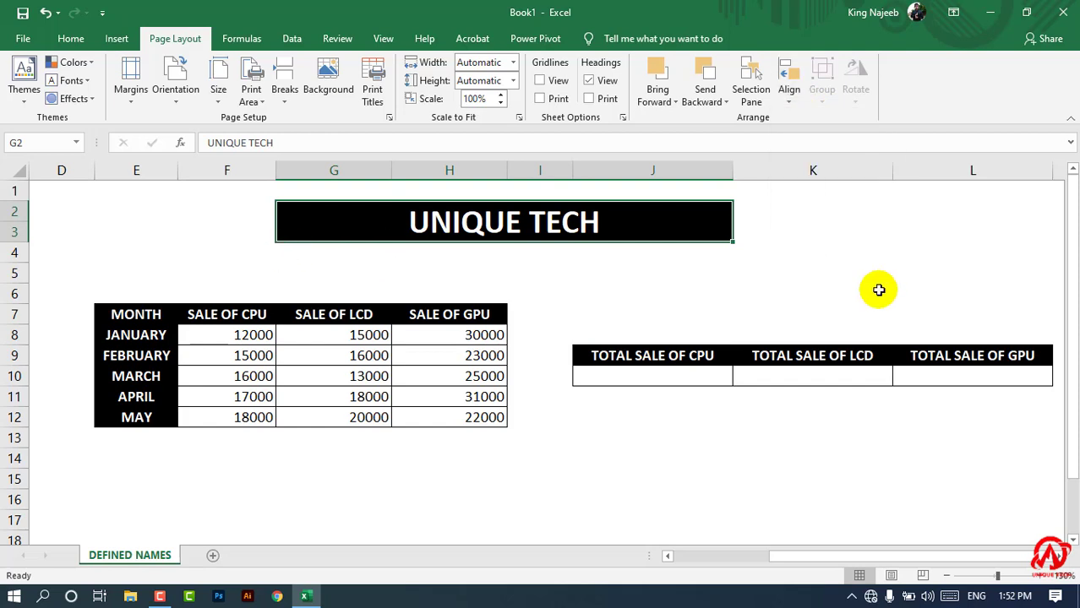
left_click(793, 106)
left_click(832, 309)
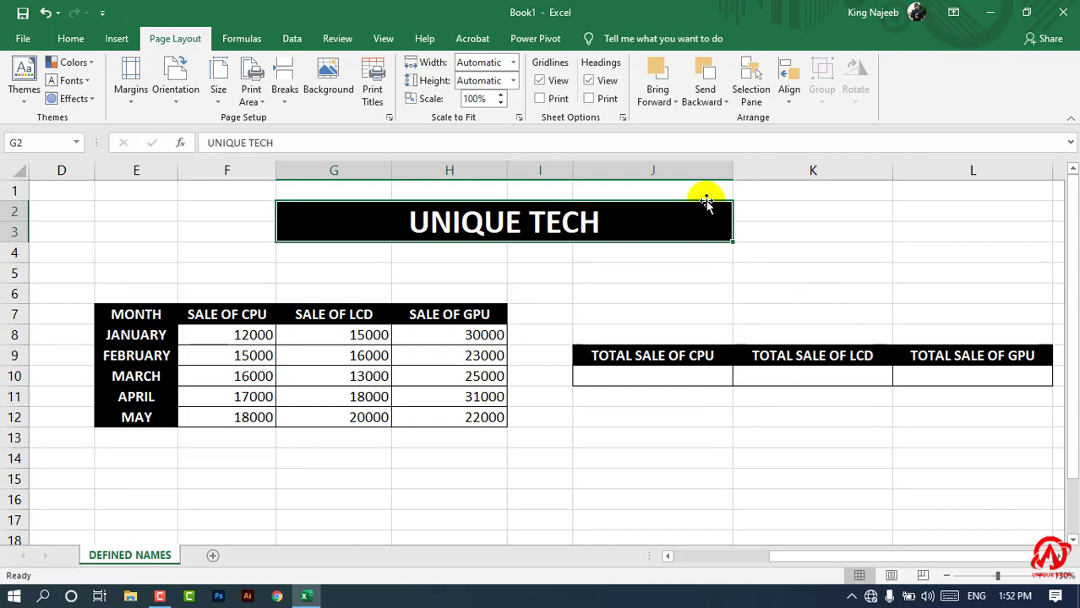
Step: Review the AutoSum function choices and look over the data and formula commands
left_click(245, 36)
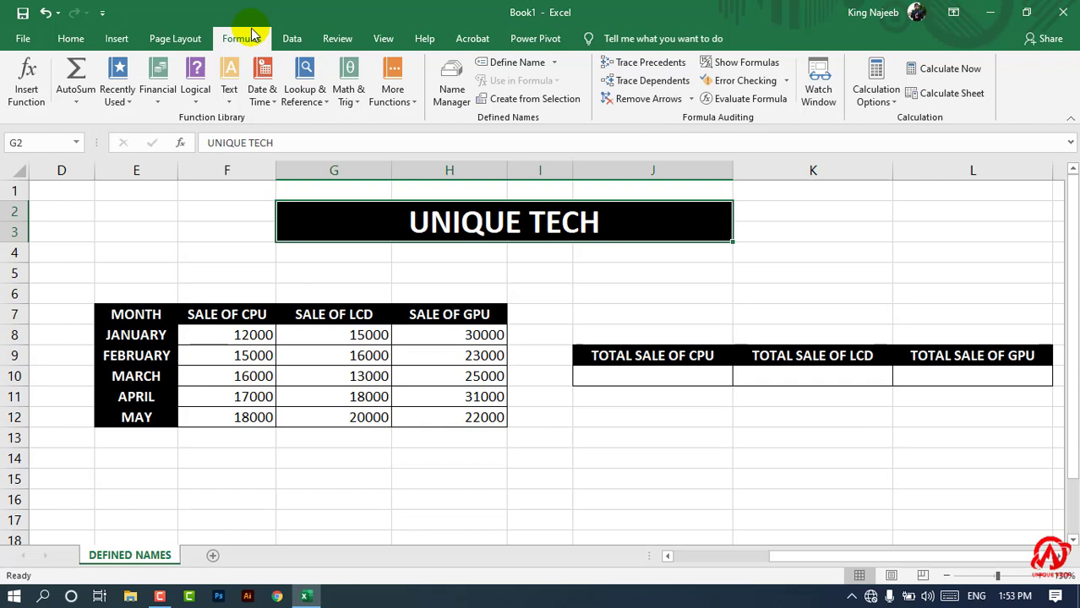
left_click(92, 40)
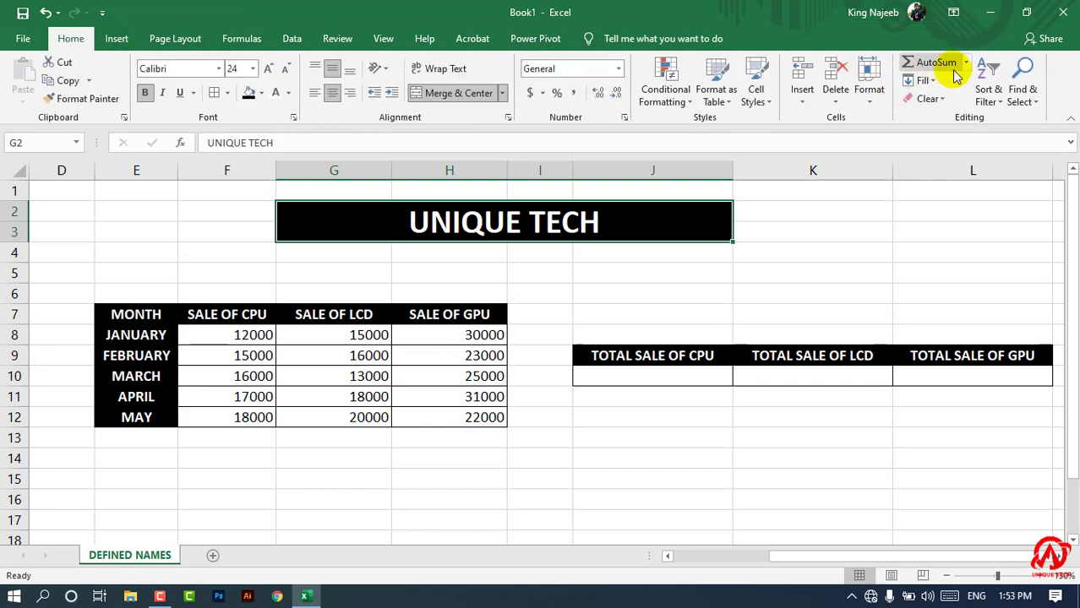
left_click(966, 63)
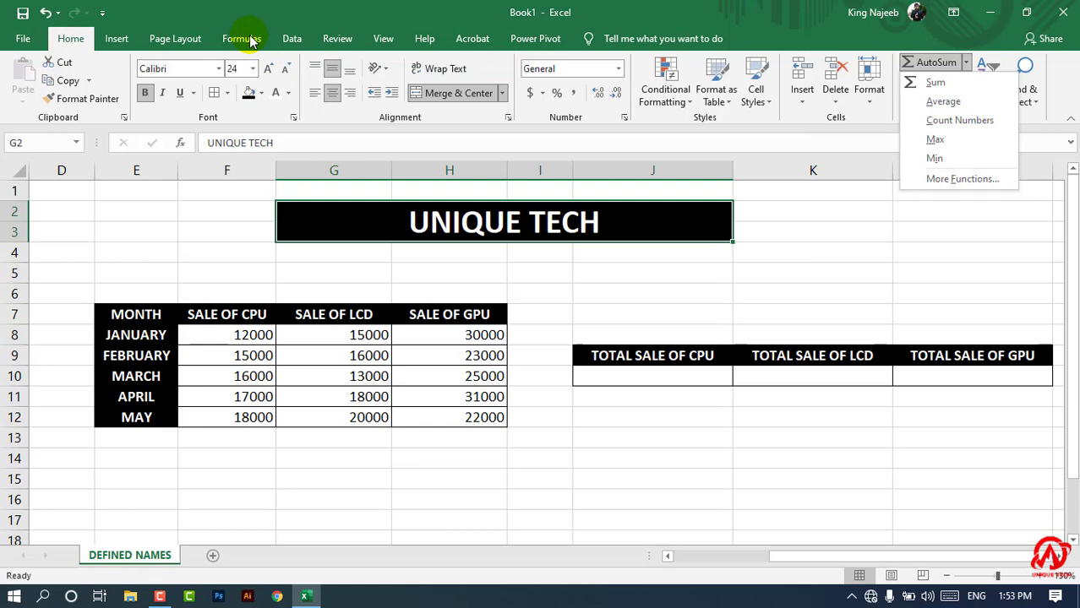
left_click(203, 38)
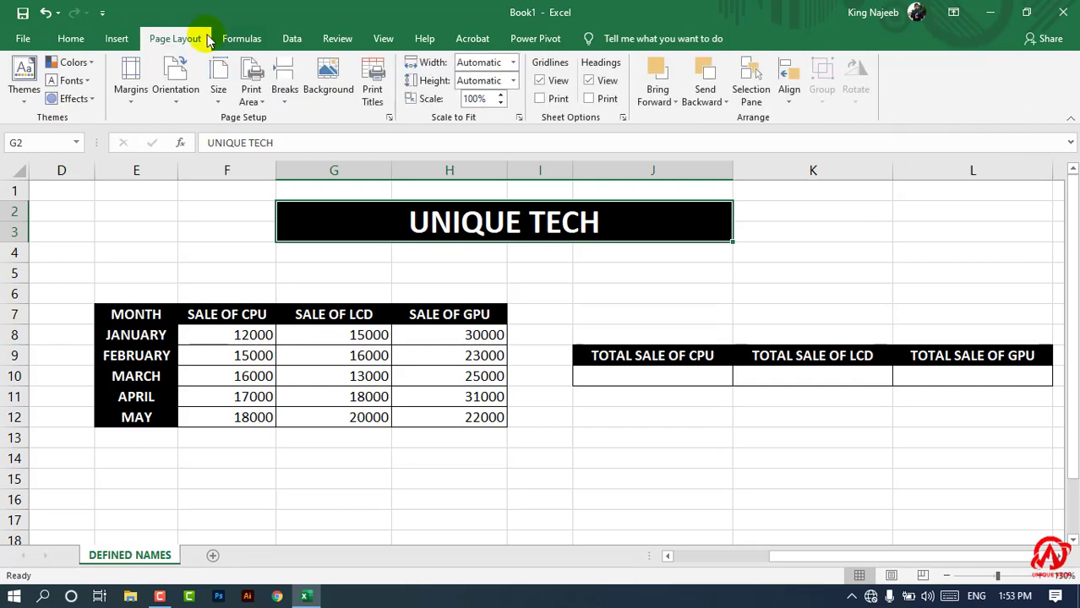
left_click(289, 40)
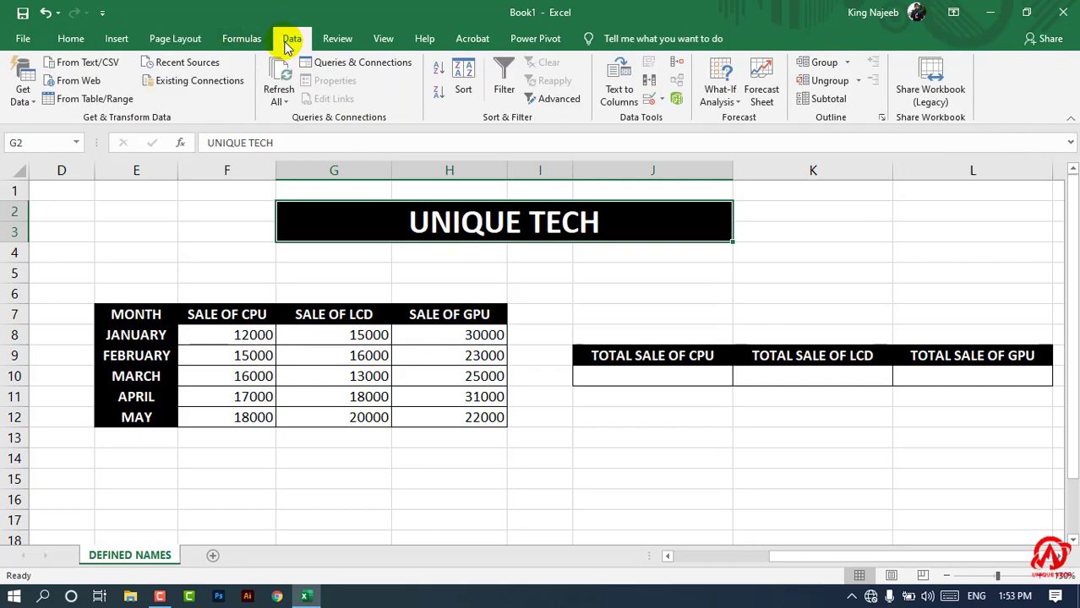
left_click(254, 39)
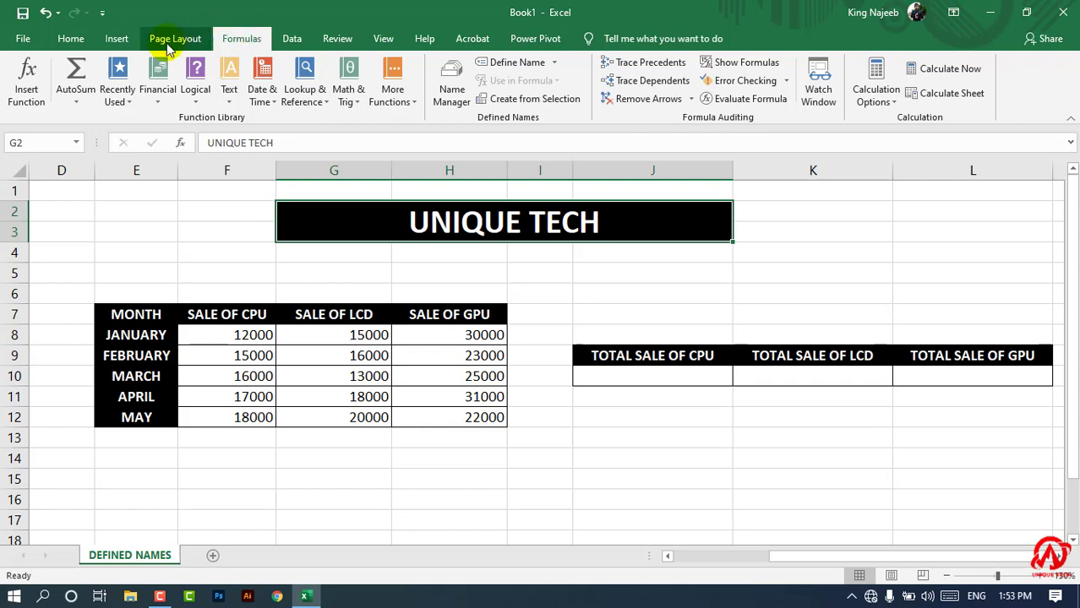
Step: Browse the Recently Used, Financial, Logical, Text, Date & Time, and Lookup & Reference function lists
left_click(121, 90)
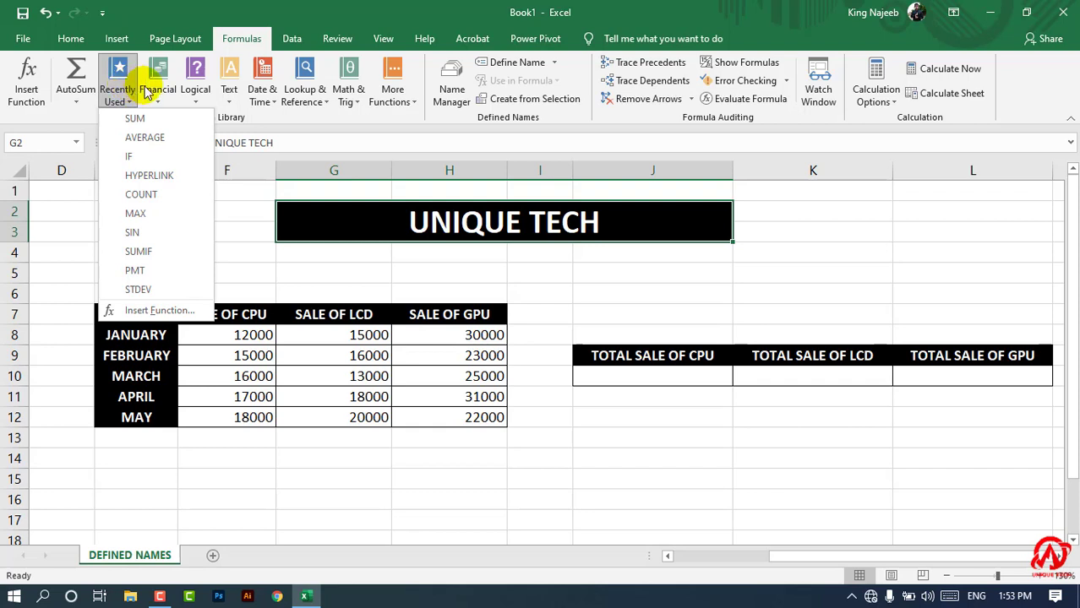
left_click(147, 89)
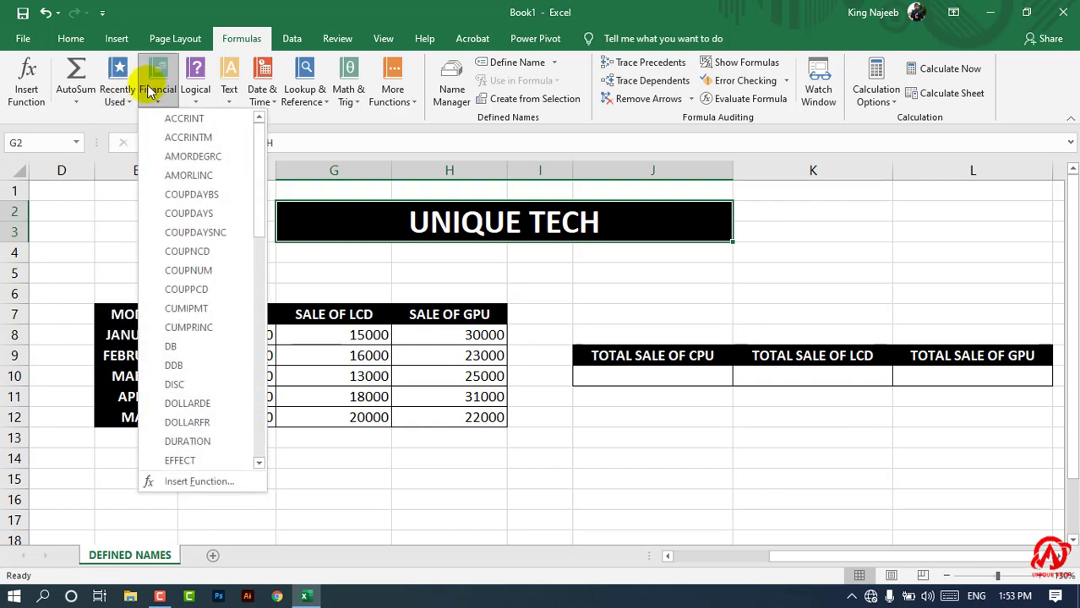
left_click(196, 94)
left_click(239, 88)
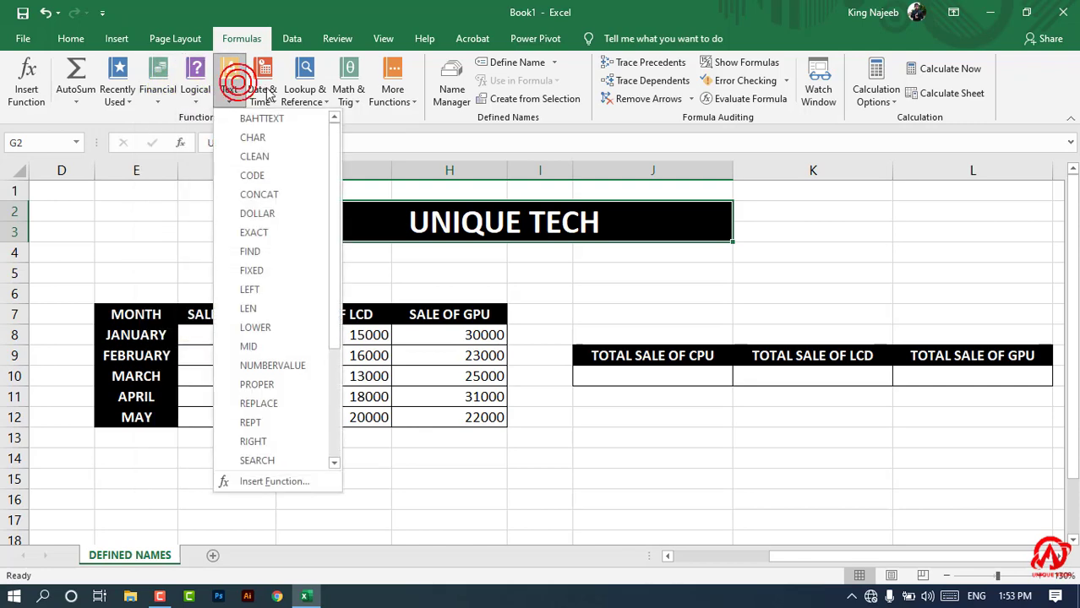
left_click(262, 92)
left_click(299, 98)
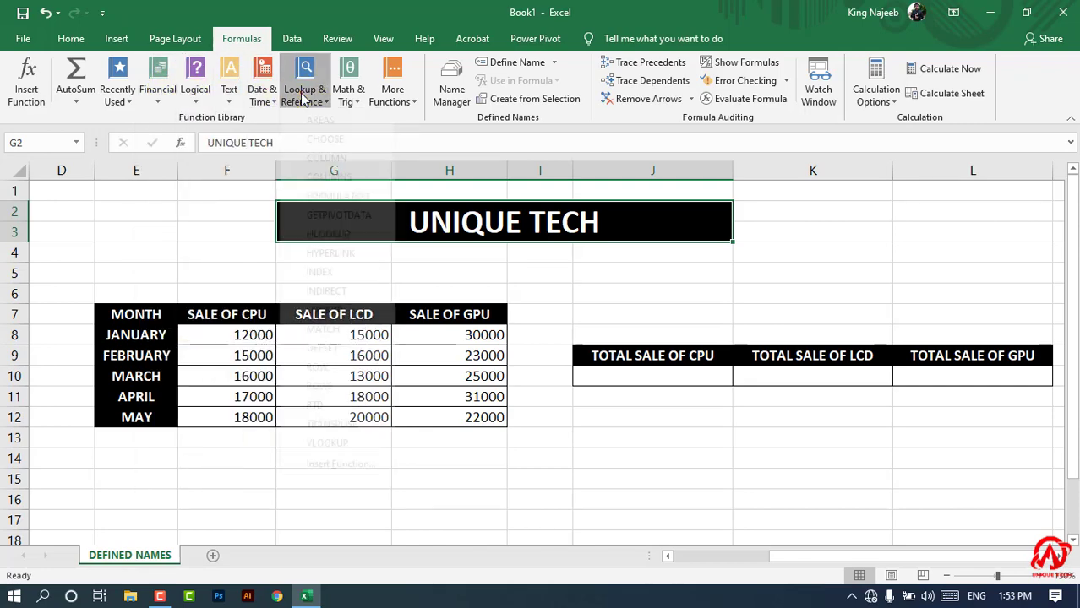
left_click(304, 100)
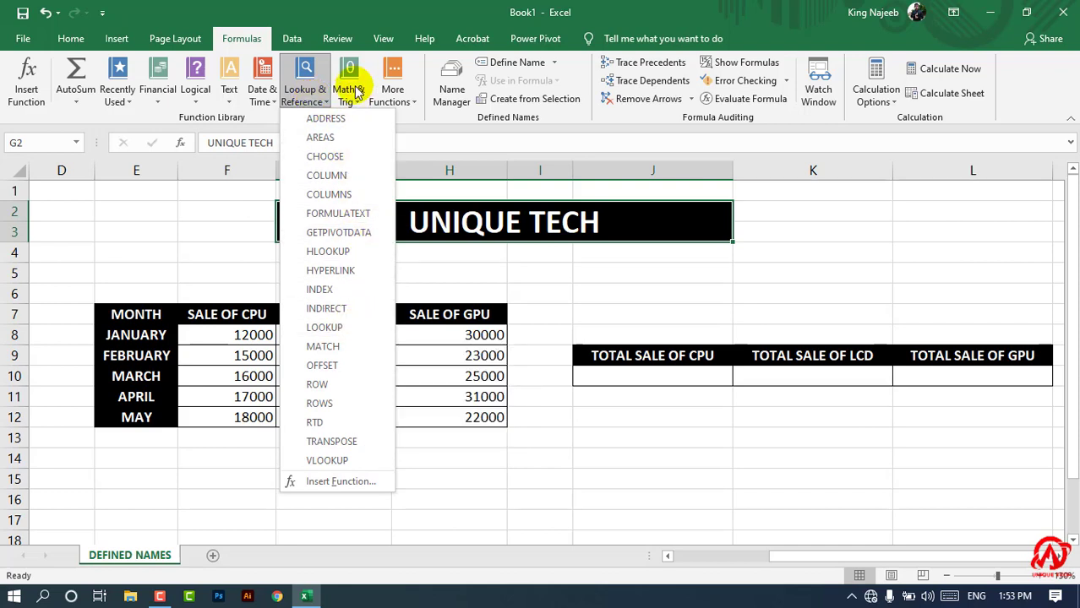
left_click(365, 17)
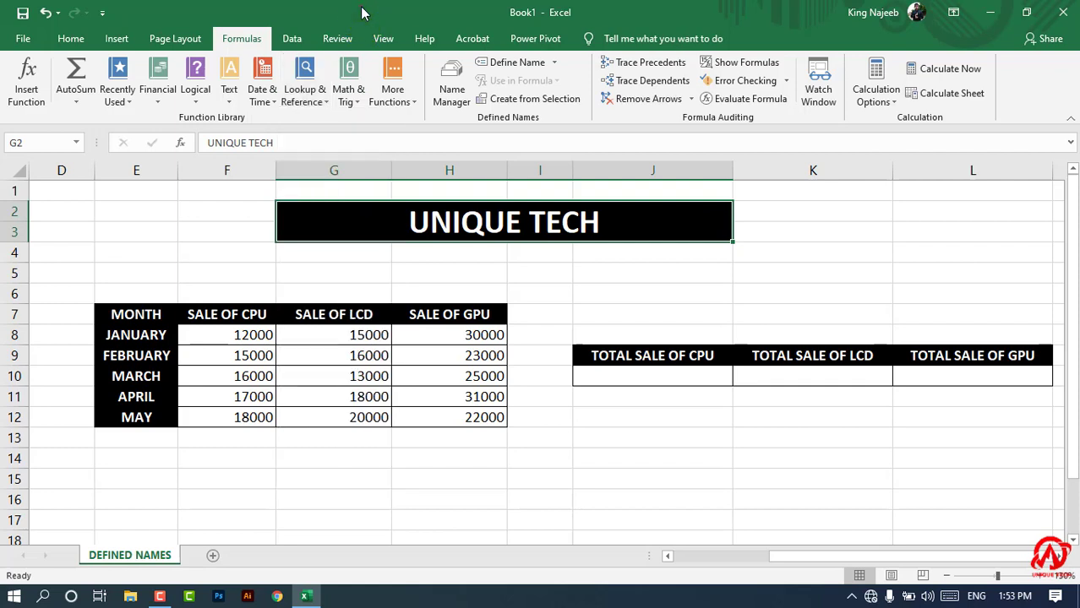
Step: Browse the Math & Trig functions and the additional function categories, including the Statistical list
left_click(348, 100)
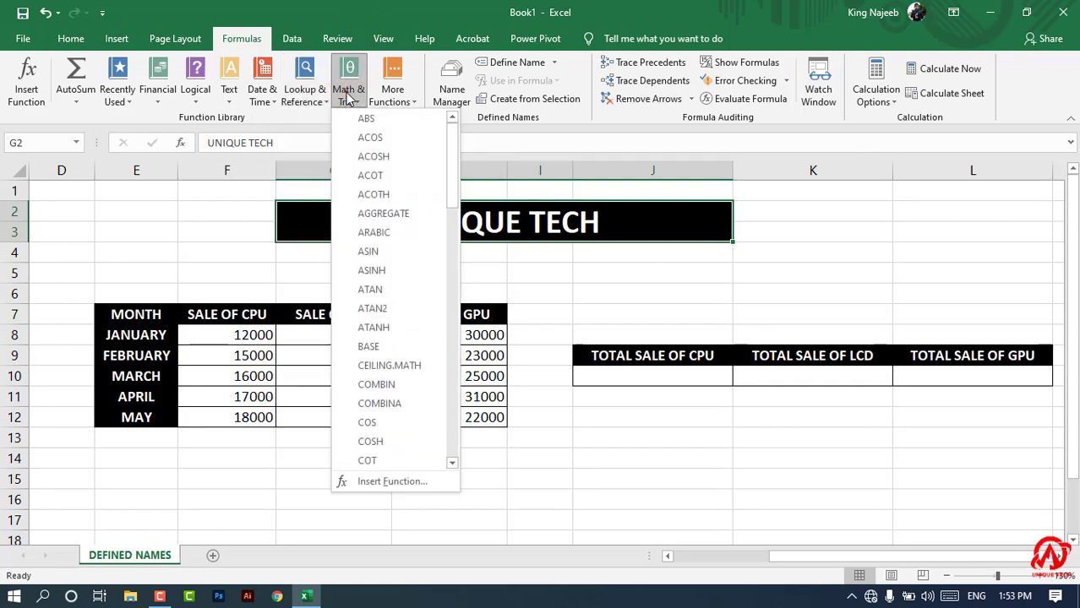
left_click(390, 99)
left_click(391, 98)
mouse_move(408, 158)
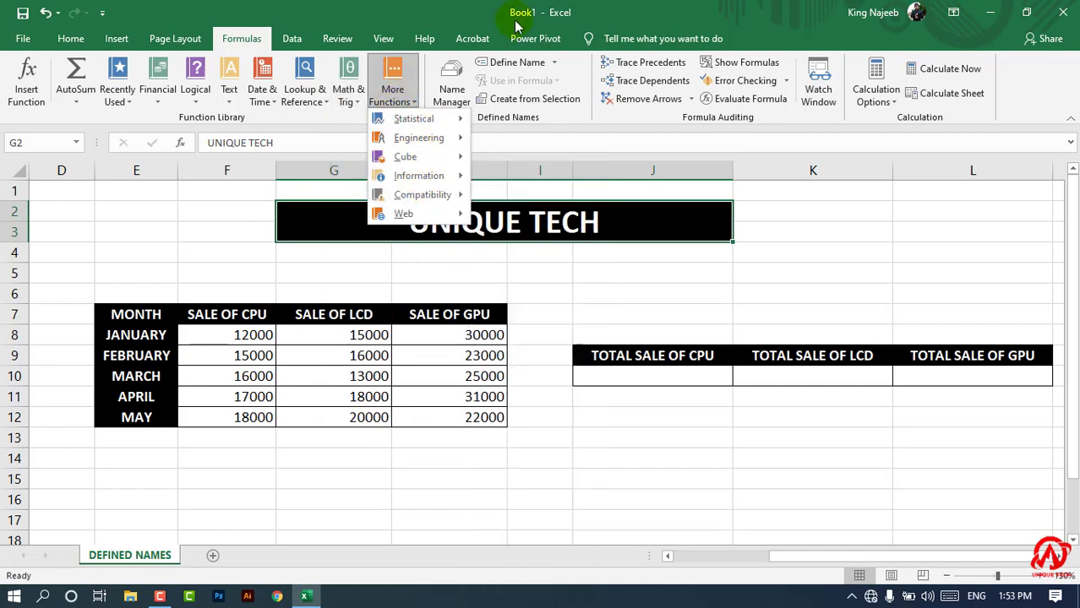
left_click(478, 7)
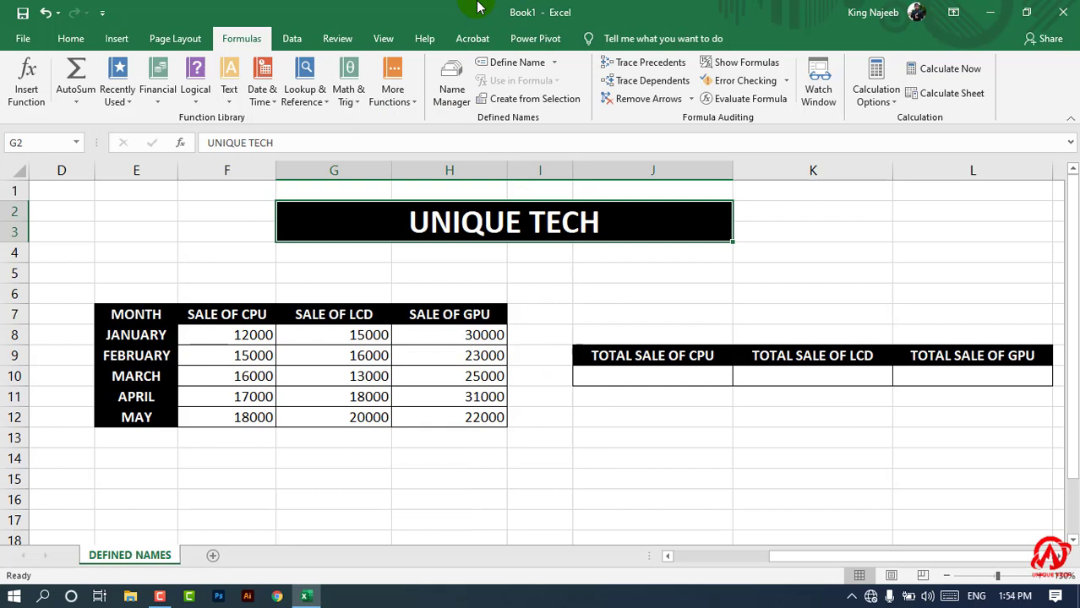
left_click(393, 85)
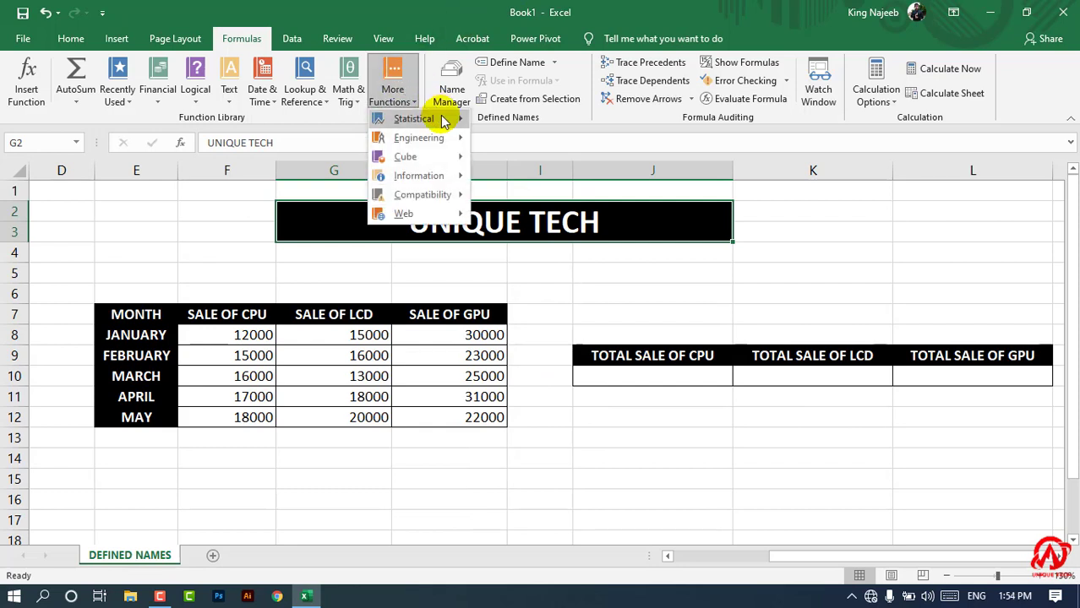
mouse_move(445, 121)
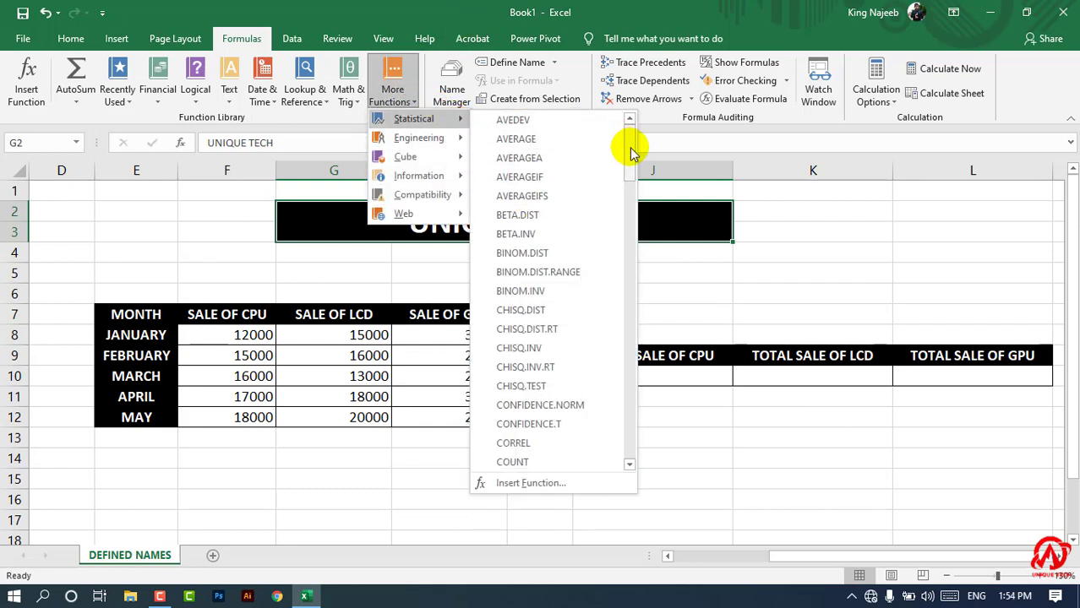
mouse_move(632, 149)
left_mouse_down()
mouse_move(645, 173)
mouse_move(649, 431)
mouse_move(656, 205)
mouse_move(632, 165)
left_mouse_up()
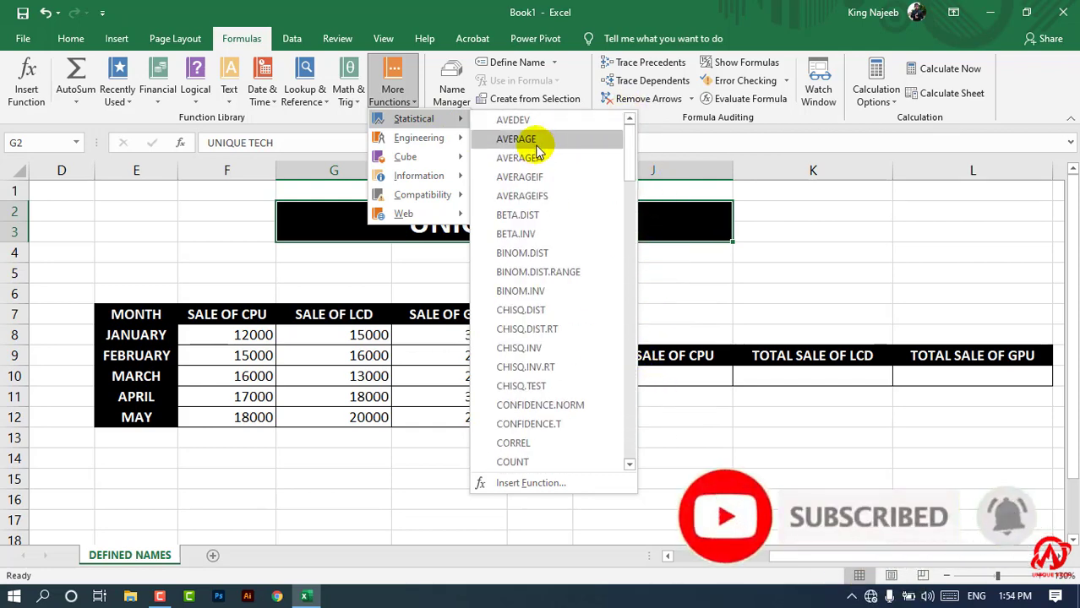
left_click(500, 7)
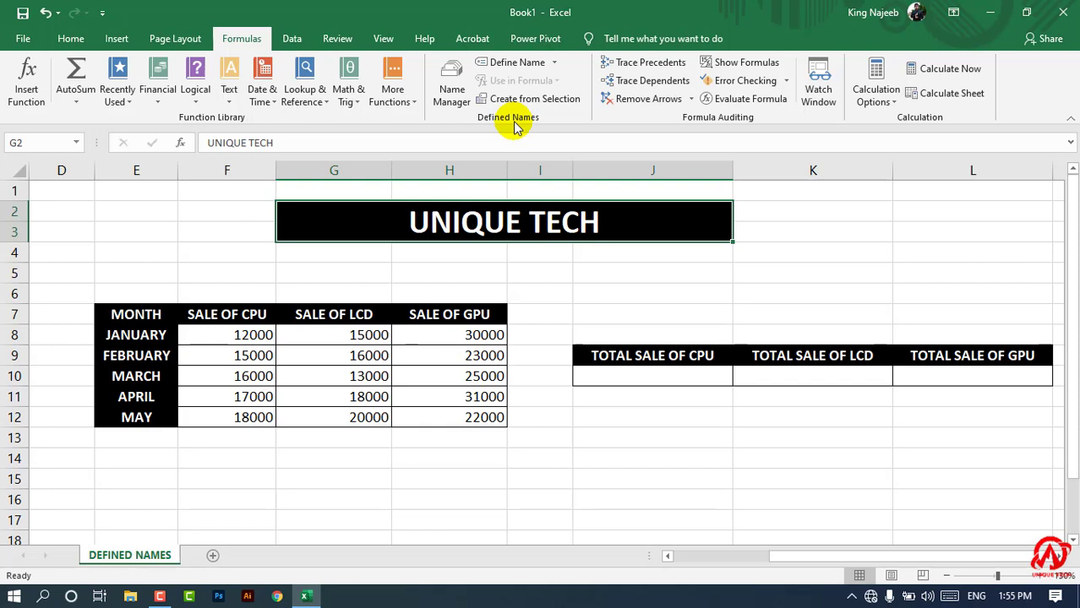
Step: Check the cell references of the empty cells E2 and E3 beside the title
left_click(149, 209)
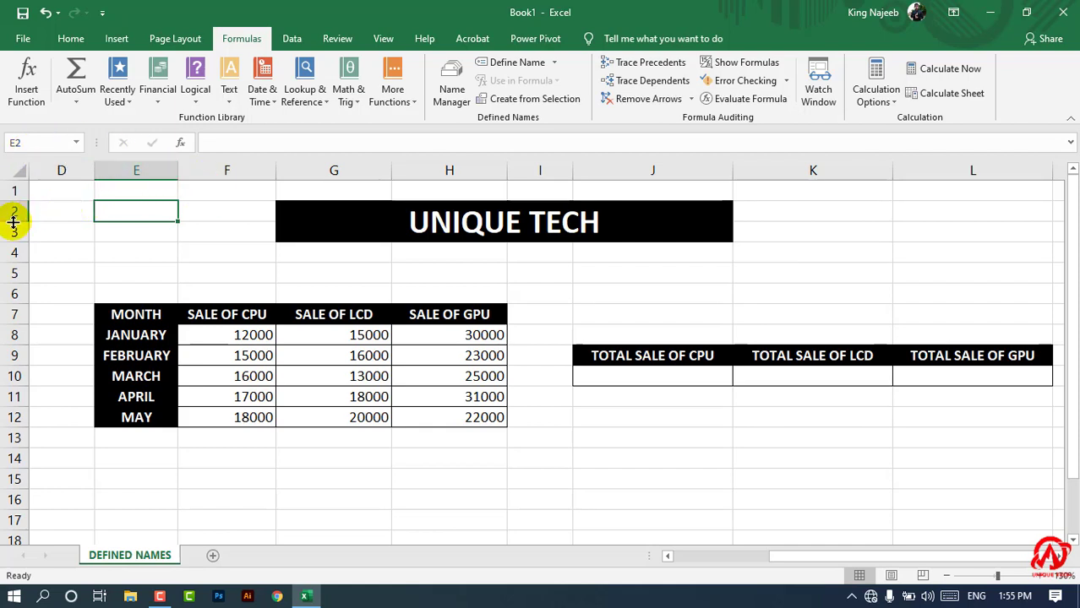
left_click(139, 229)
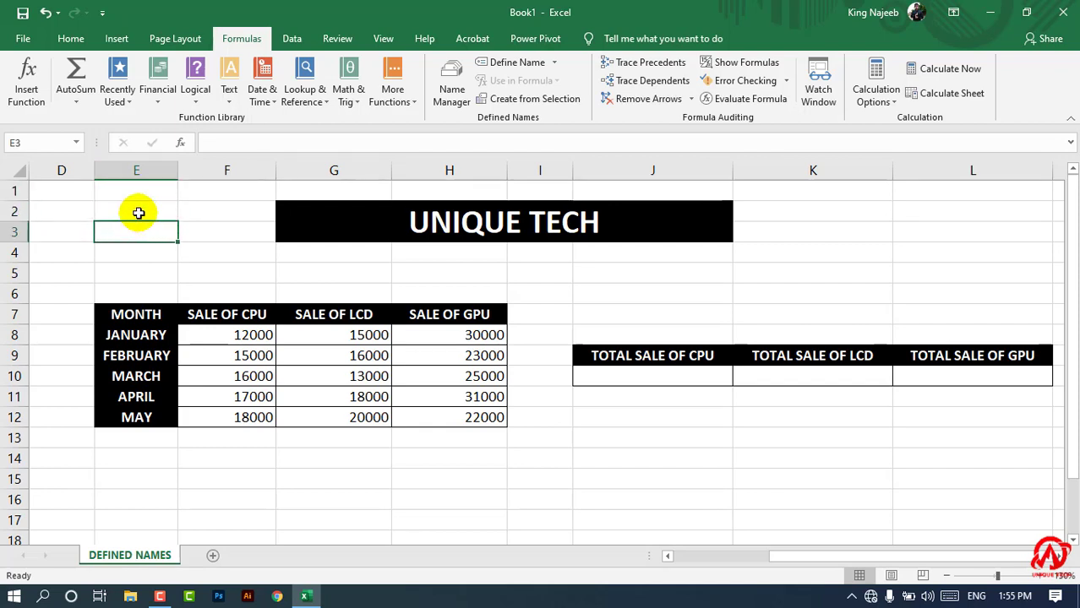
left_click(139, 213)
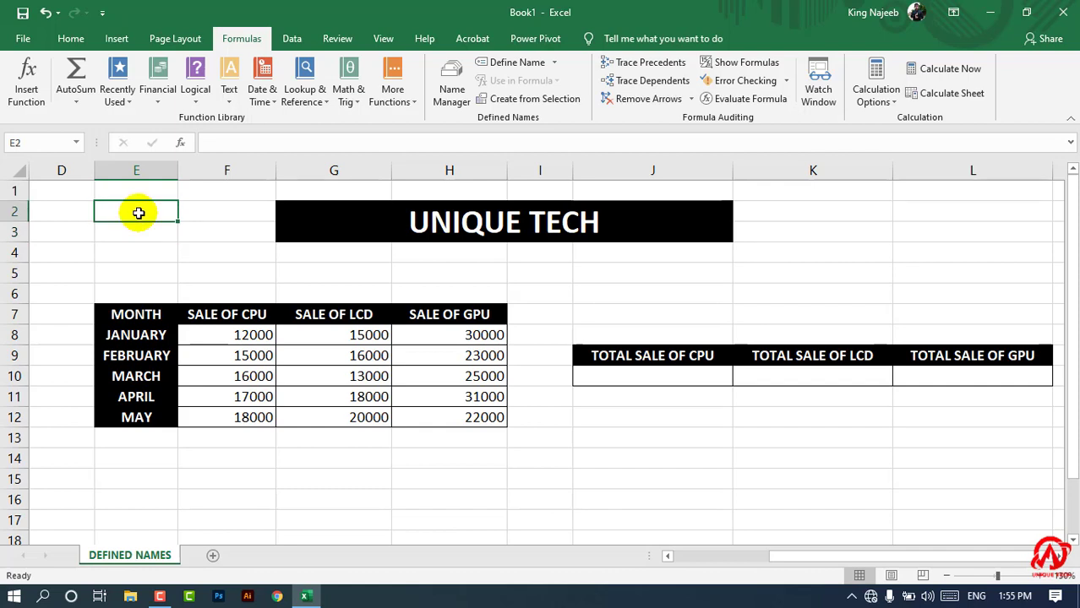
Step: Define the name UNIQUE_TECH with Workbook scope for the merged title cell G2
left_click(469, 222)
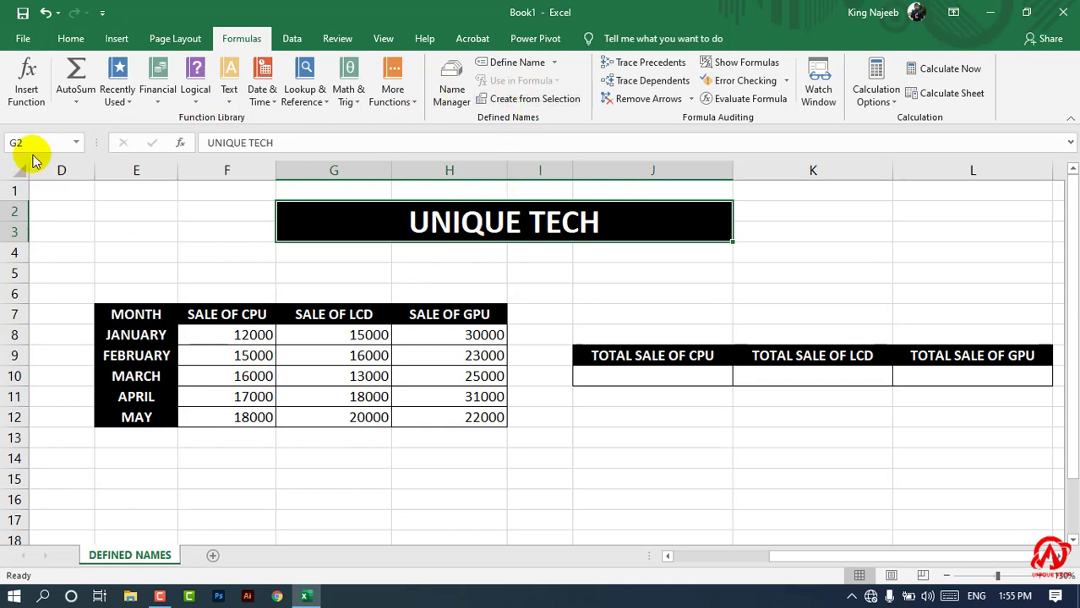
left_click(504, 65)
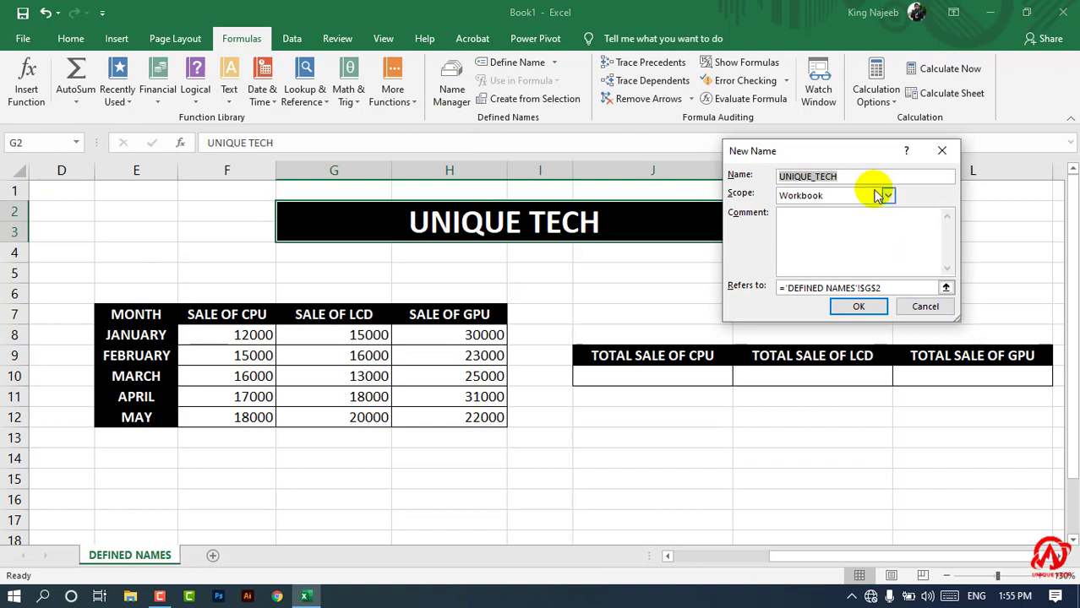
left_click(860, 307)
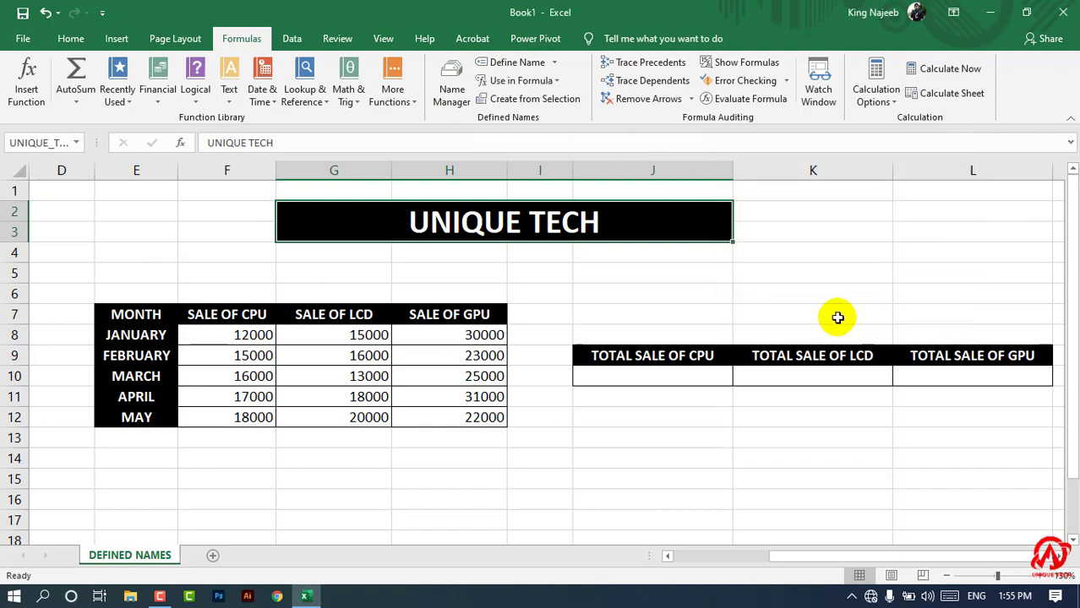
Step: Enter the formula =UNIQUE_TECH in the empty cell I15 to reference the title by its defined name
left_click(536, 482)
type("=")
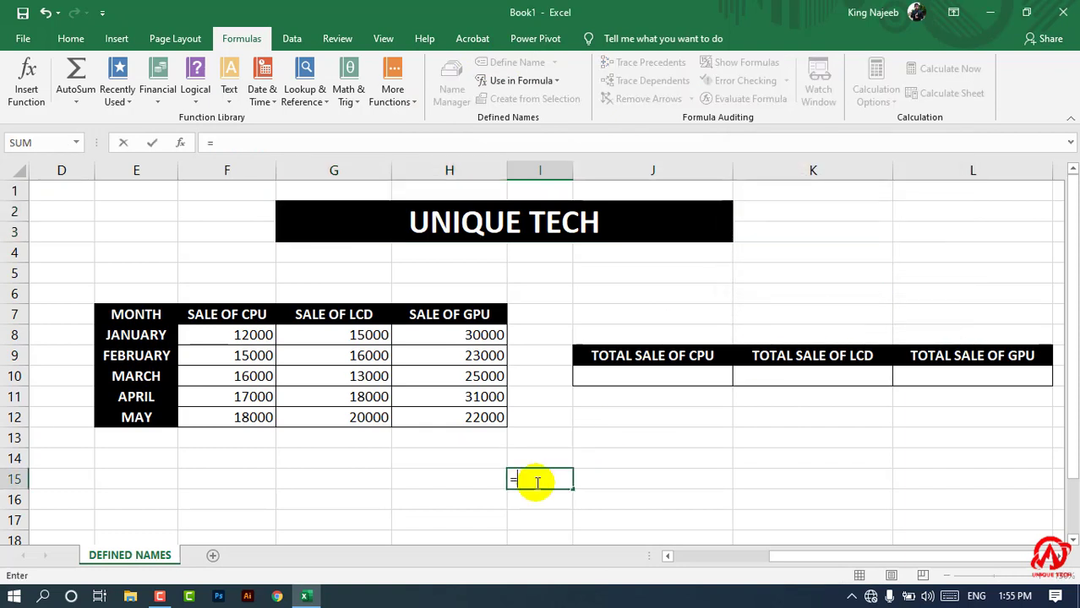
type("UN")
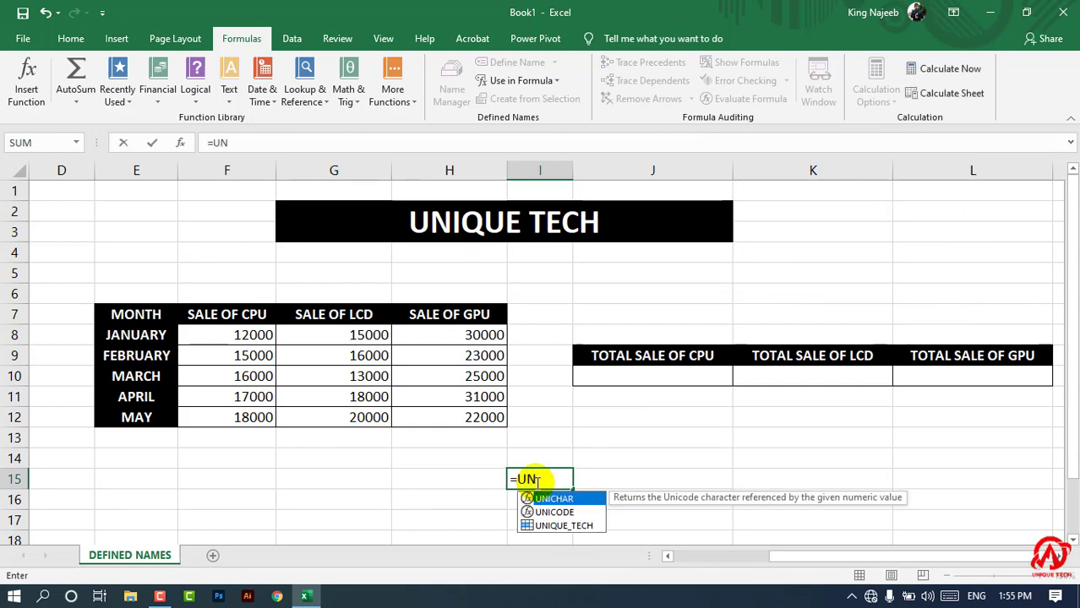
key("Down")
key("Down")
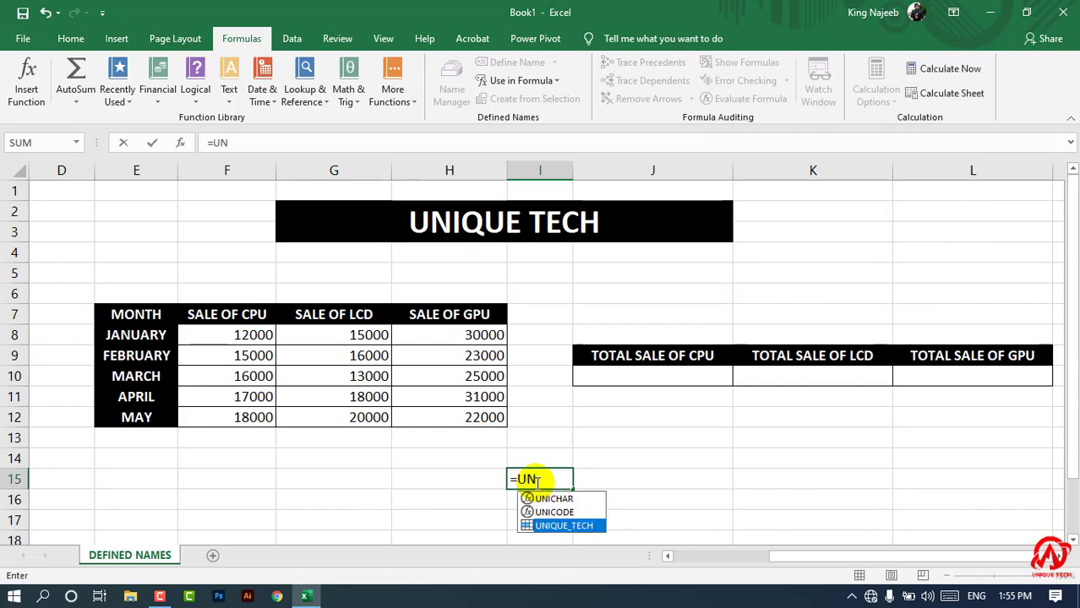
key("Tab")
key("Return")
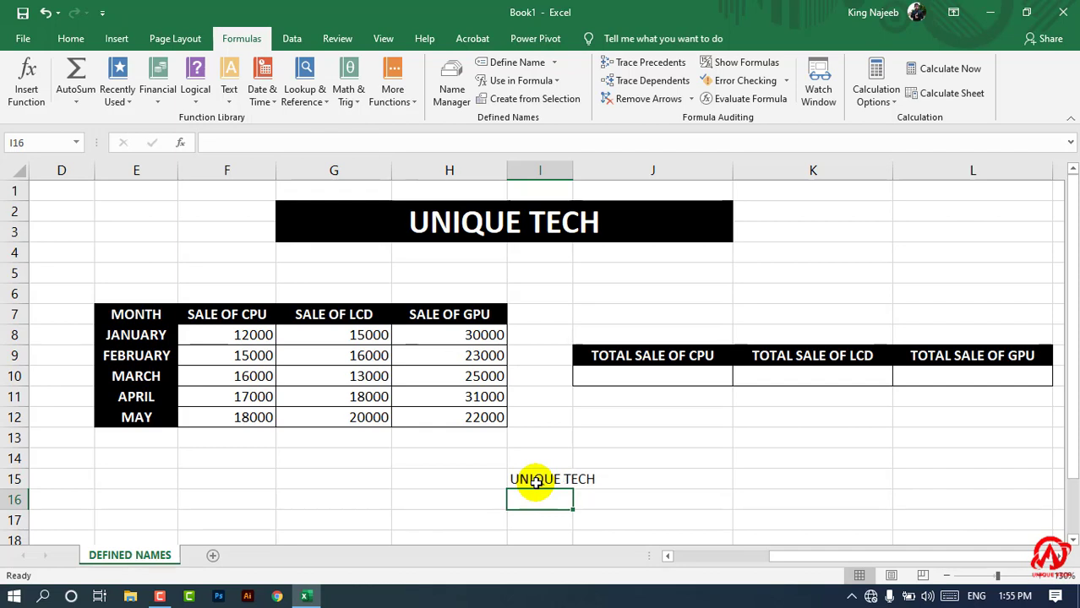
Step: Check the formula in I15 and clear the cell's contents
left_click(538, 481)
left_click(537, 482)
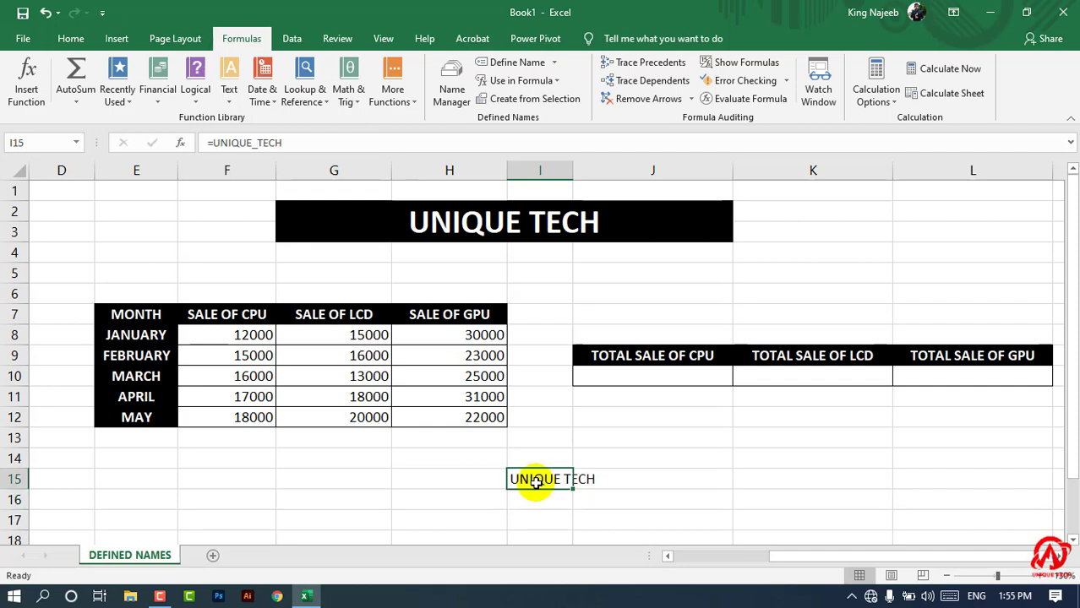
key("Delete")
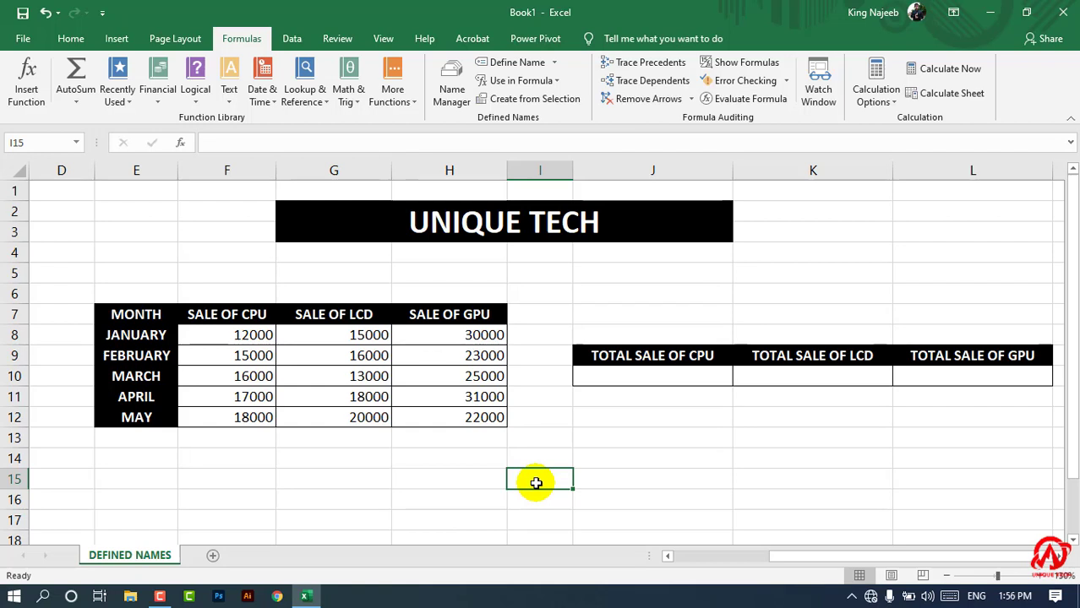
Step: Review the defined name UNIQUE_TECH in the Name Manager and delete it
left_click(452, 98)
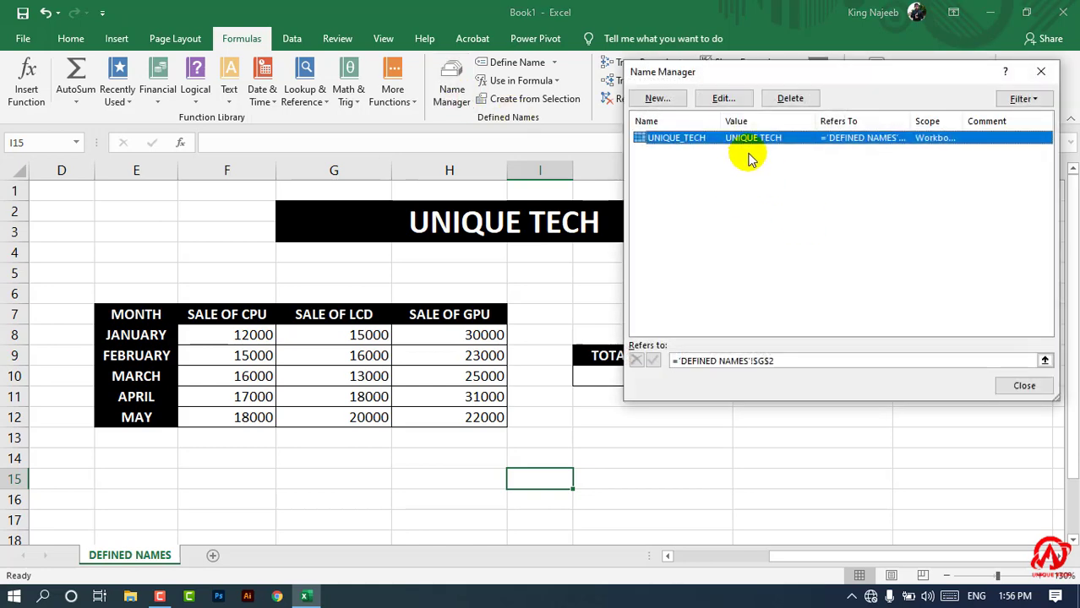
left_click(1041, 71)
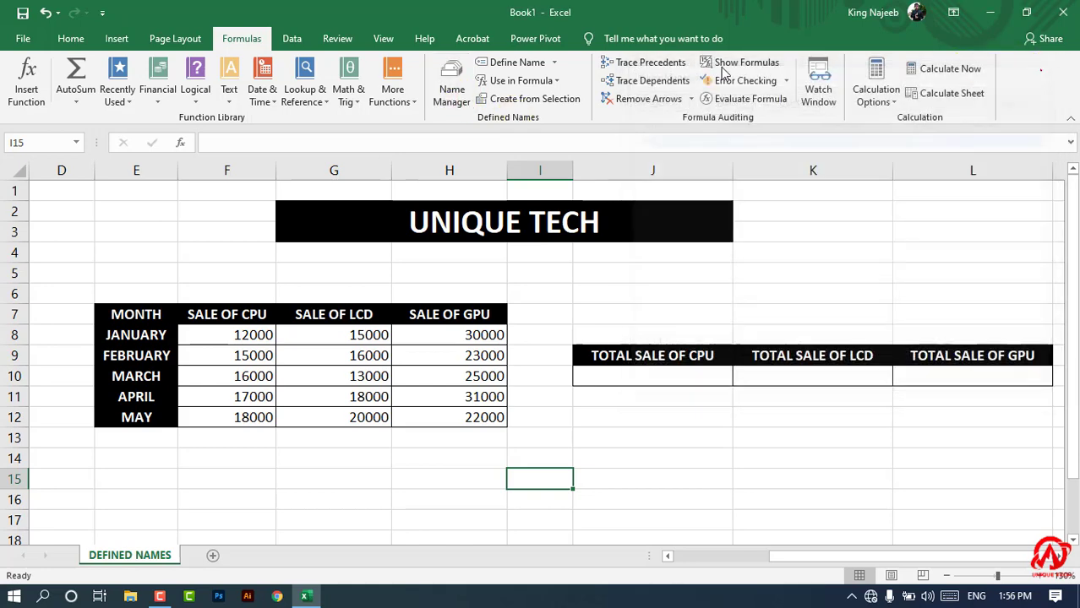
left_click(469, 100)
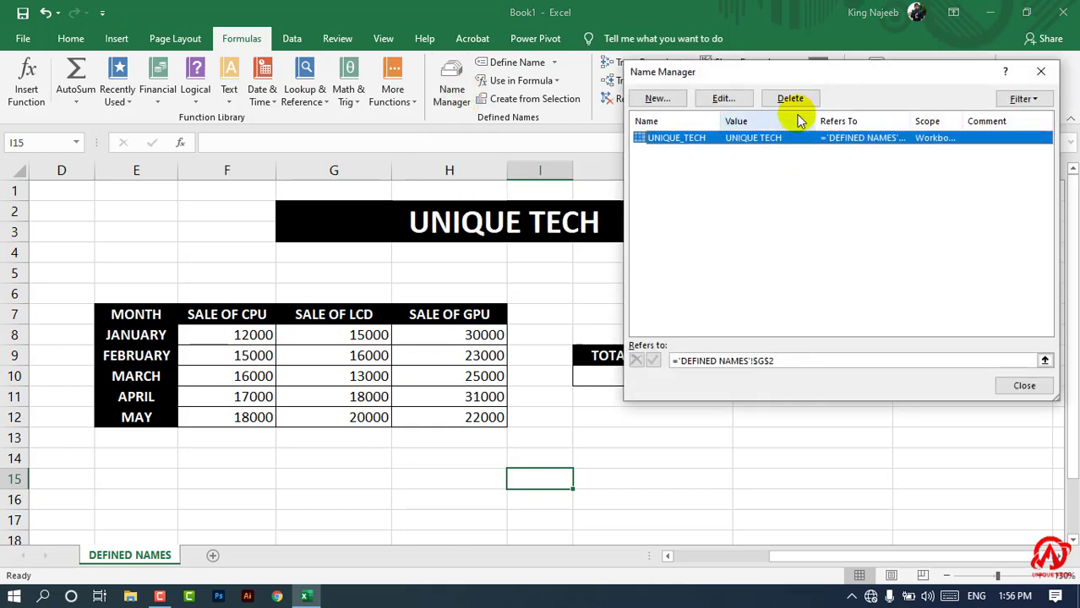
left_click(794, 100)
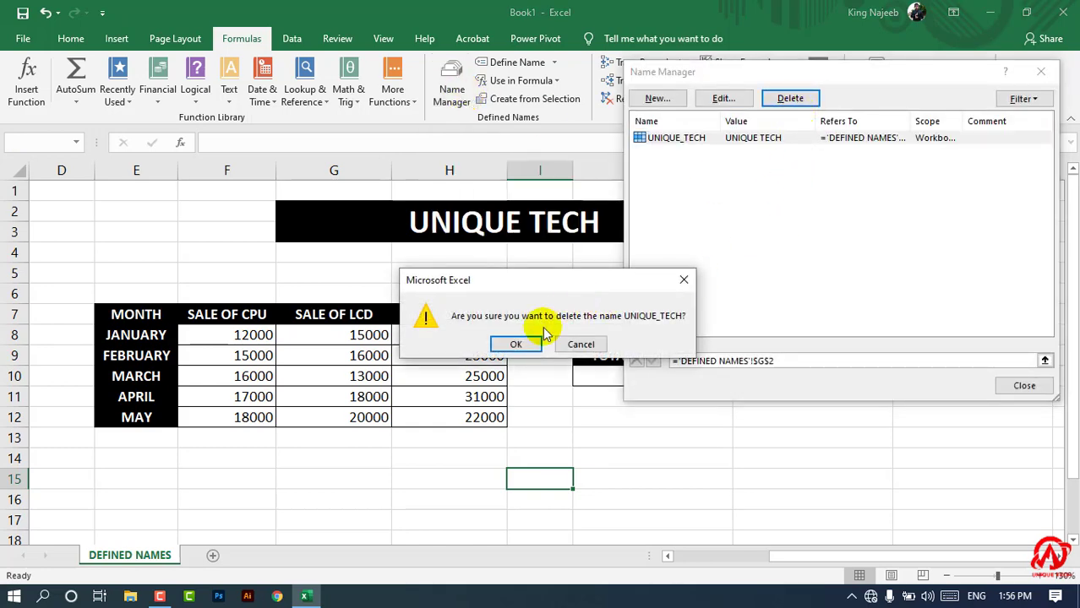
left_click(516, 345)
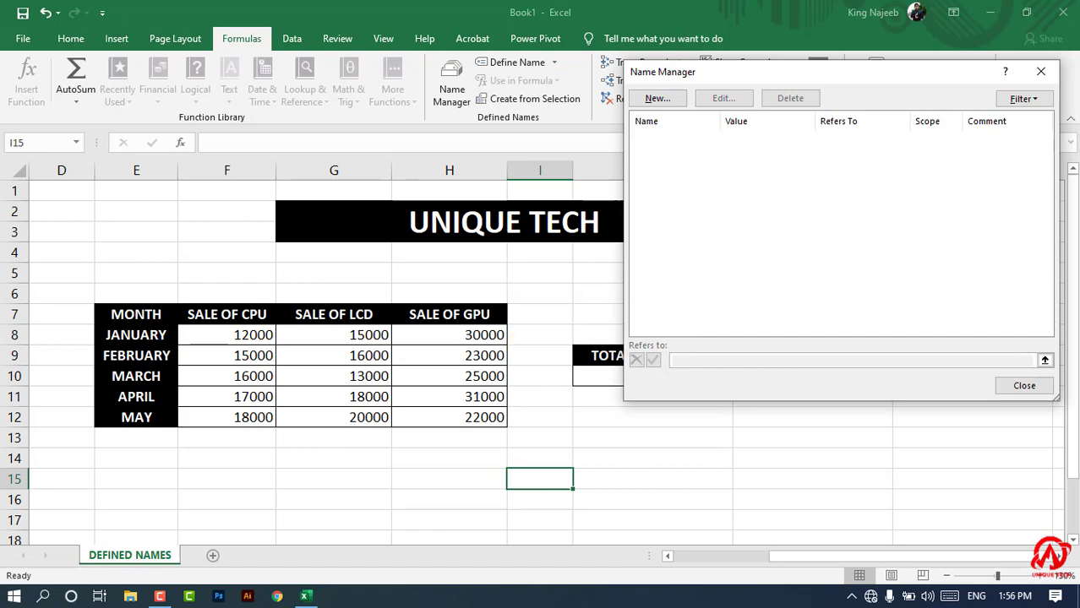
left_click(1034, 387)
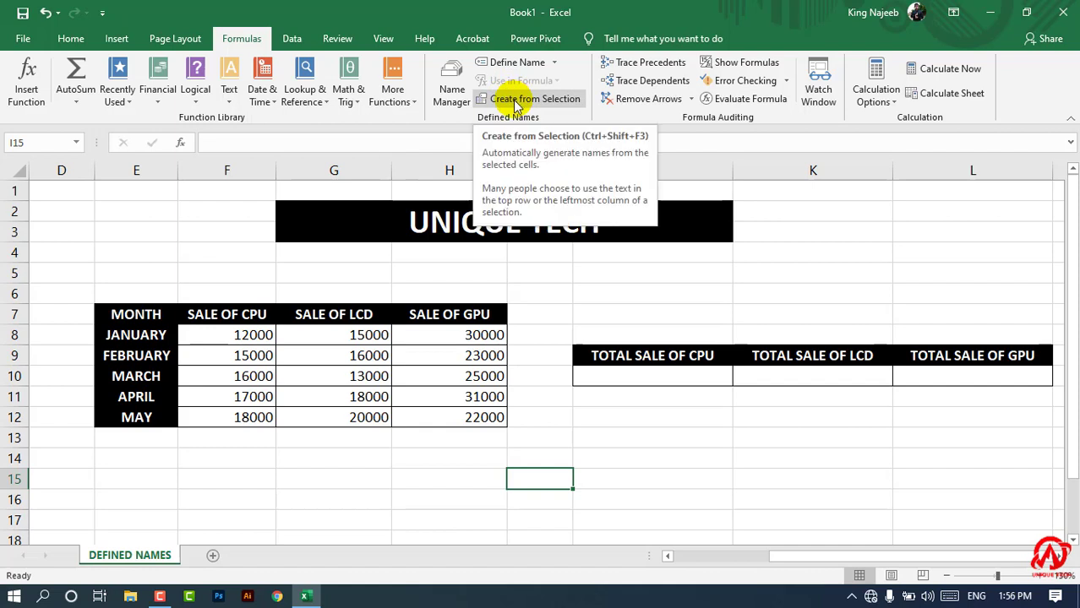
Step: Examine the monthly figures in the CPU and LCD sales columns of the table
left_click(258, 335)
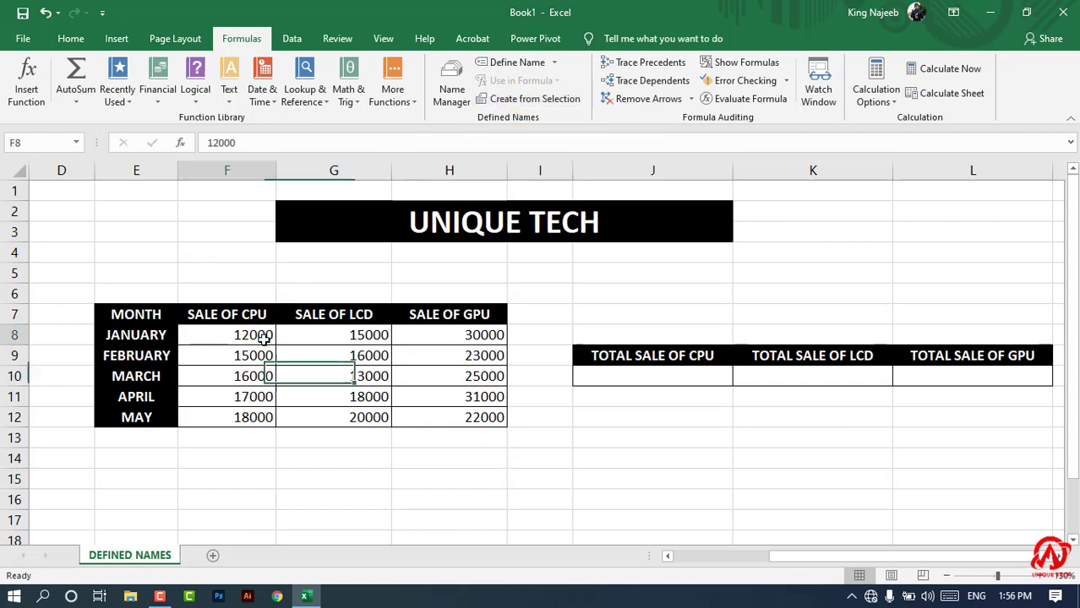
left_click(159, 313)
left_click_drag(188, 314, 317, 376)
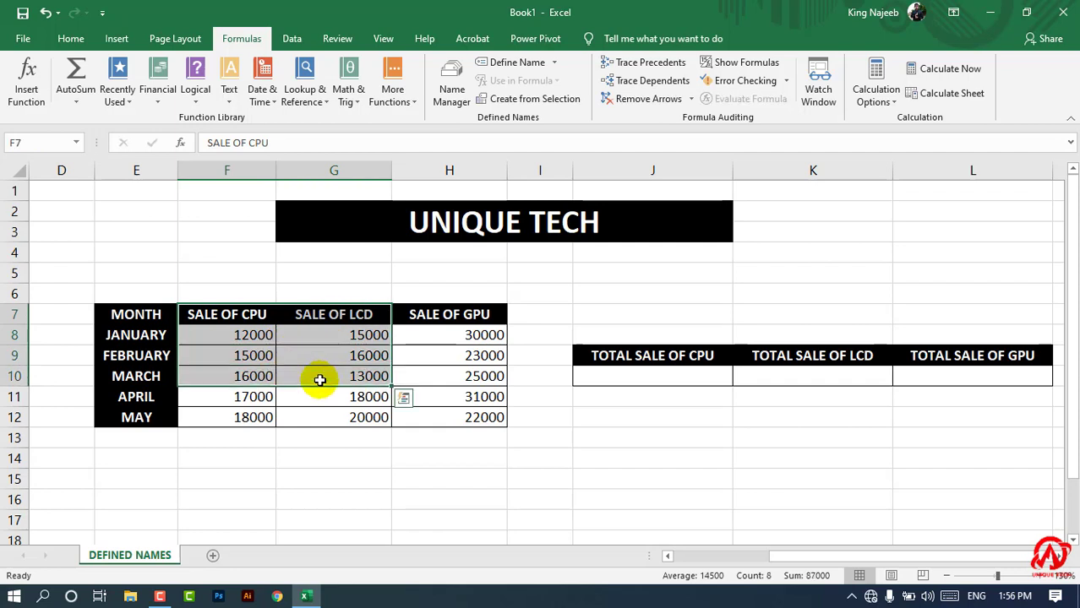
left_click(221, 332)
left_click(221, 332)
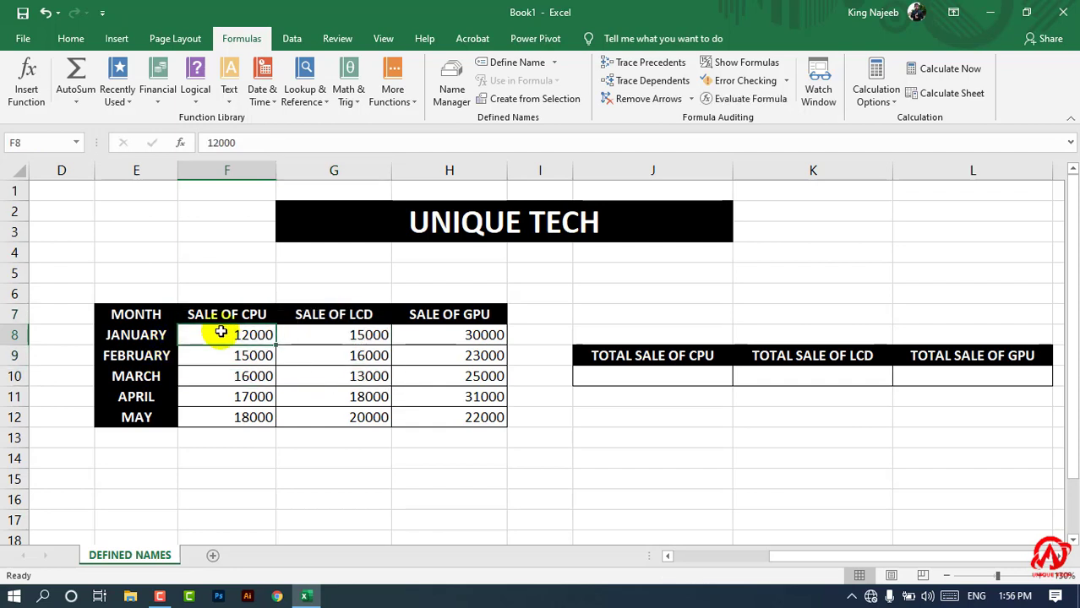
key("Down")
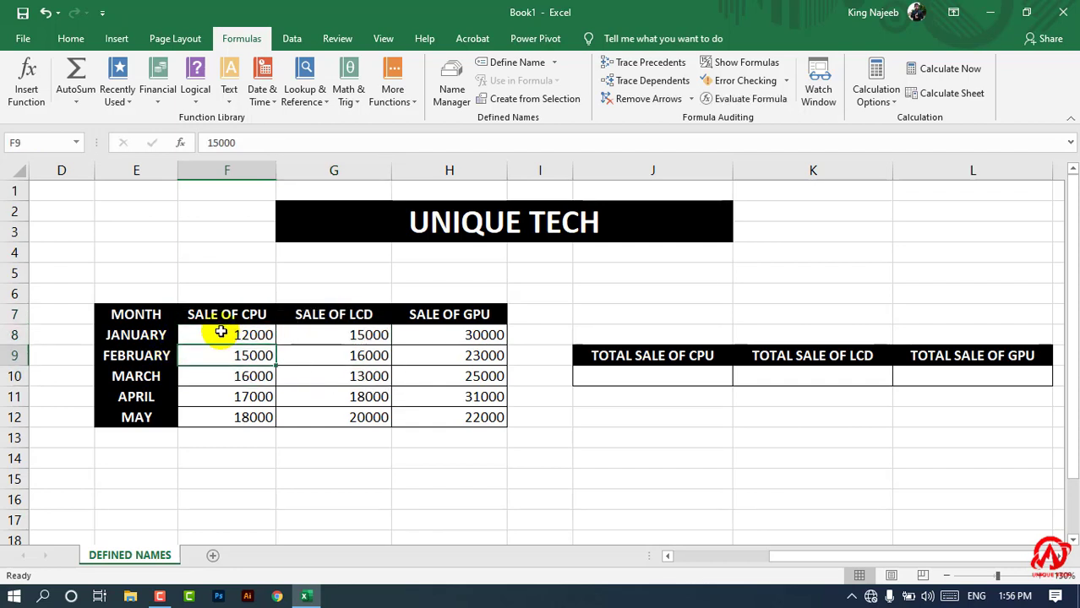
key("Down")
key("Down")
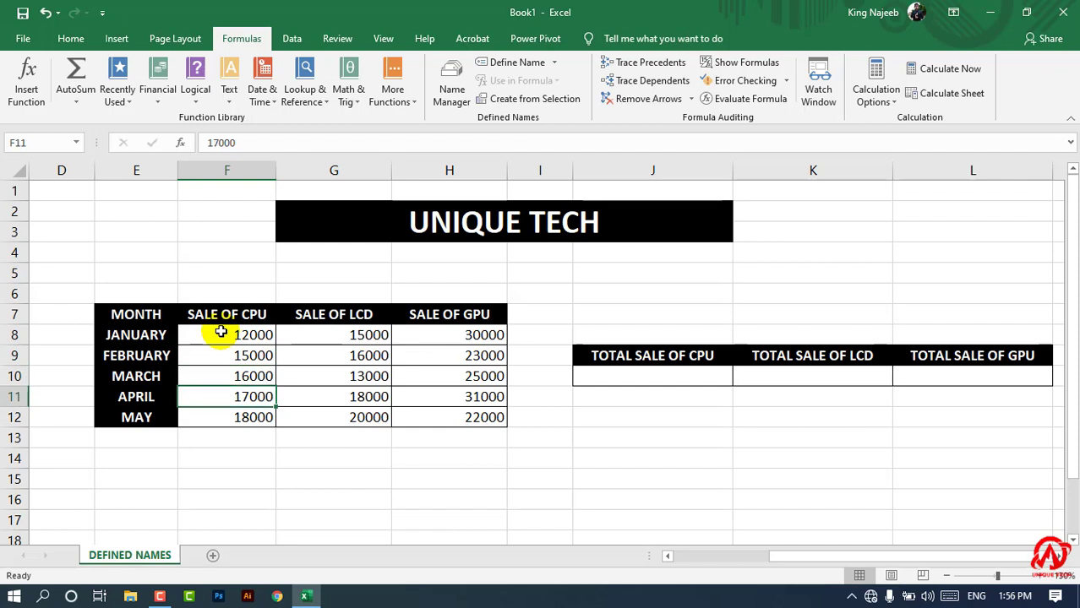
key("Down")
key("Right")
key("Up")
key("Up")
key("Up")
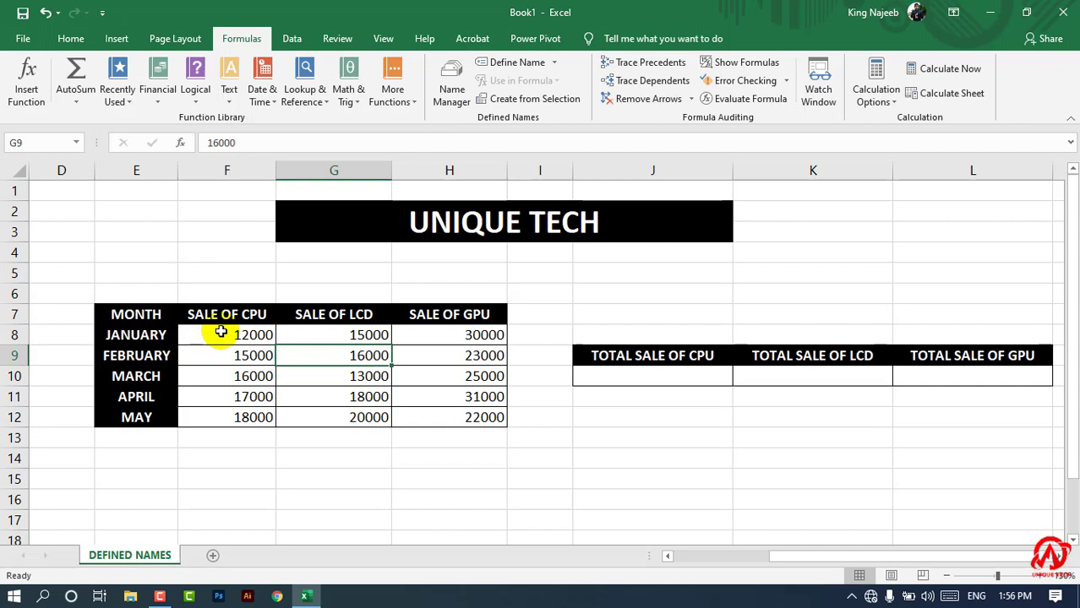
Step: Check the empty cells J10 to L10 under the CPU, LCD and GPU total headings
left_click(619, 373)
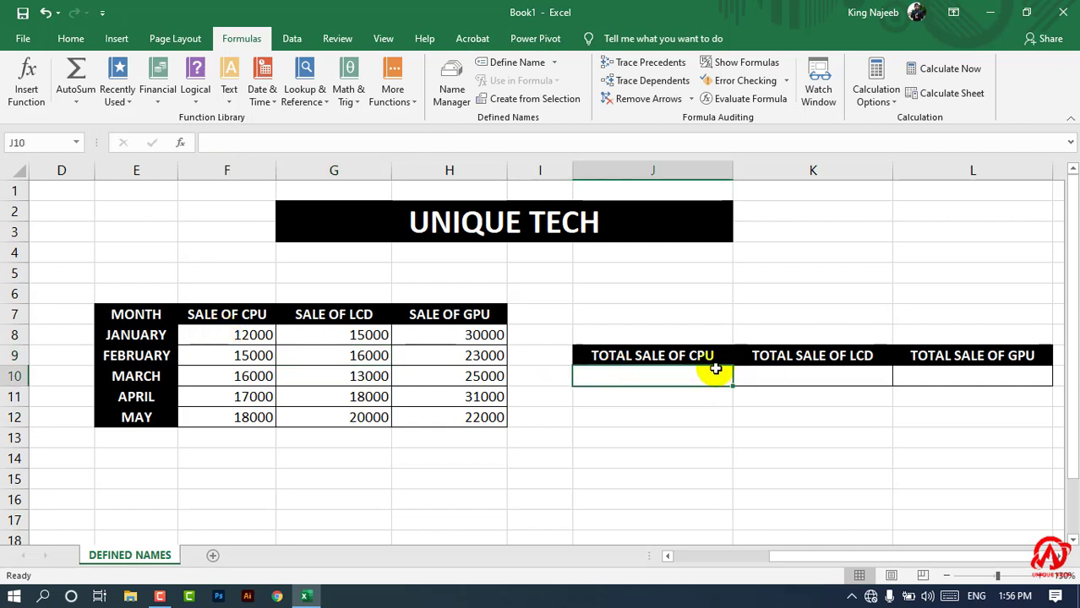
key("Right")
key("Right")
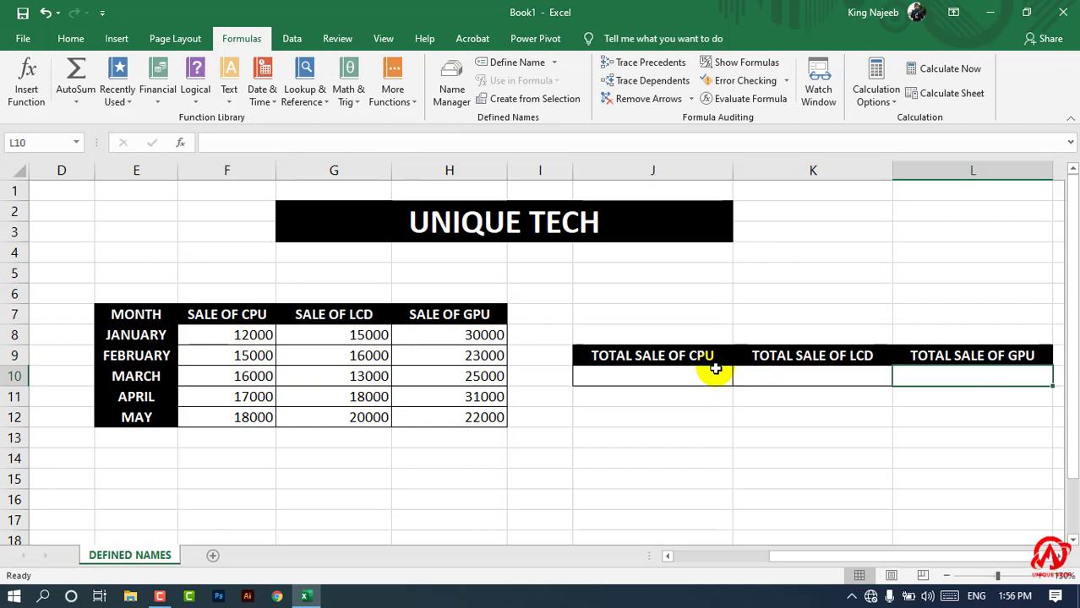
key("Left")
key("Left")
key("Left")
key("Right")
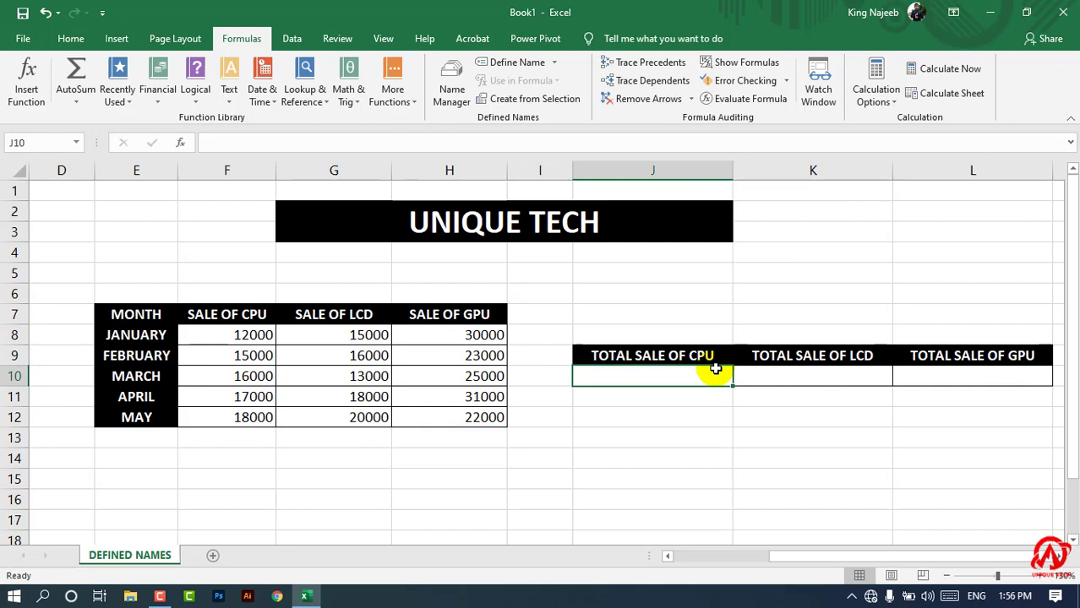
Step: Total the CPU sales in J10 with the formula =SUM(F8:F12)
type("=")
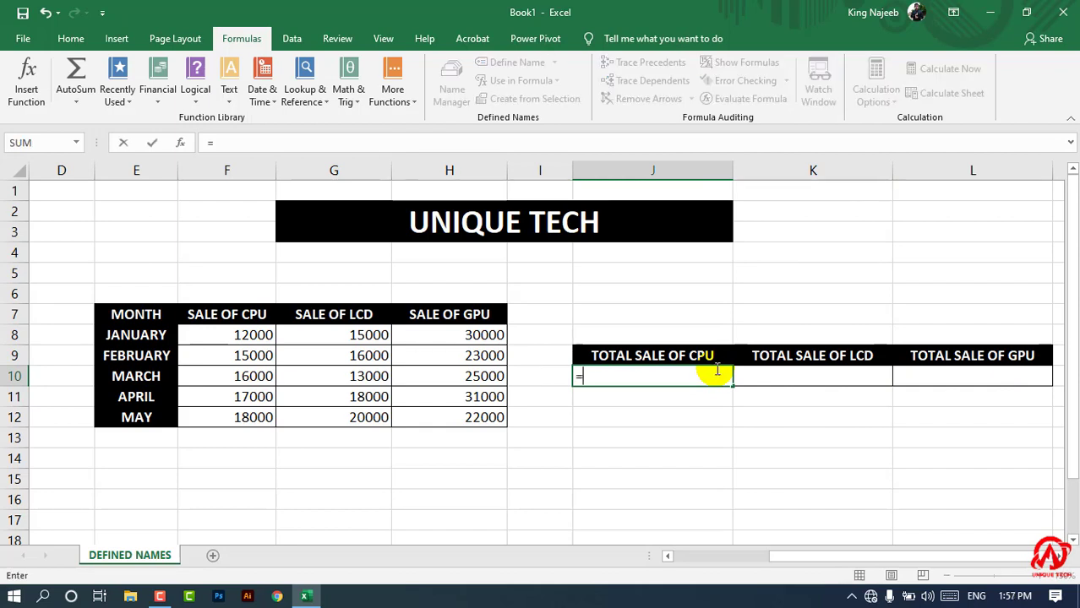
type("SUM(")
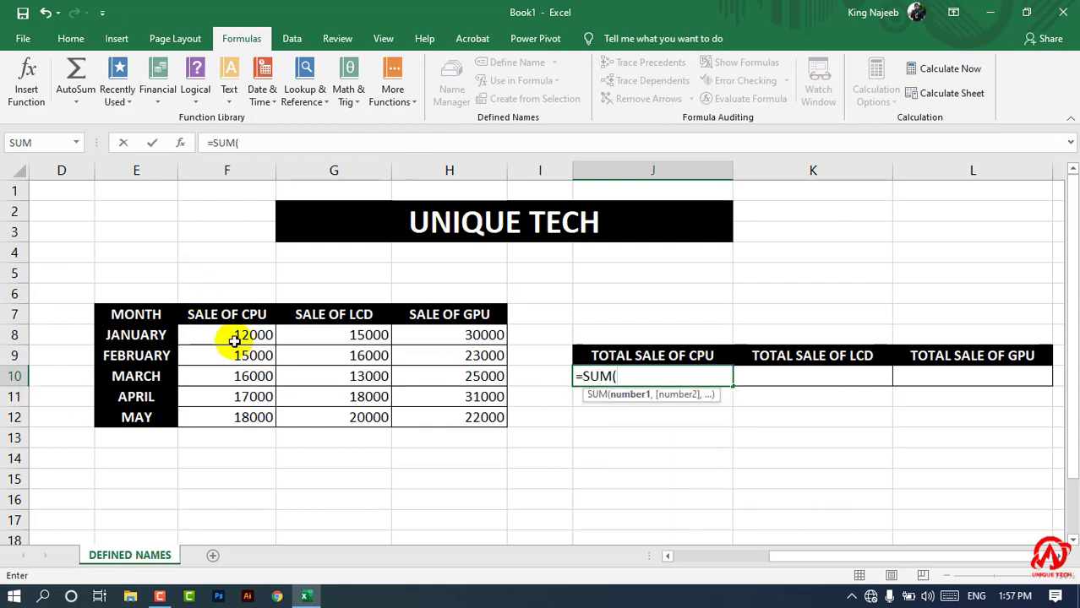
left_click_drag(234, 338, 242, 415)
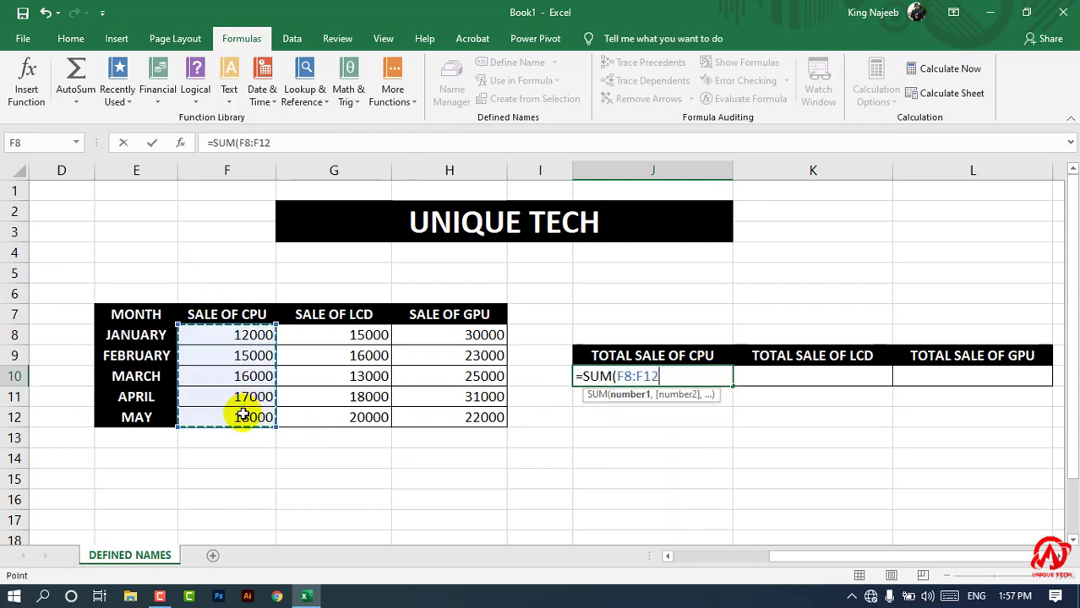
type(")")
key("Return")
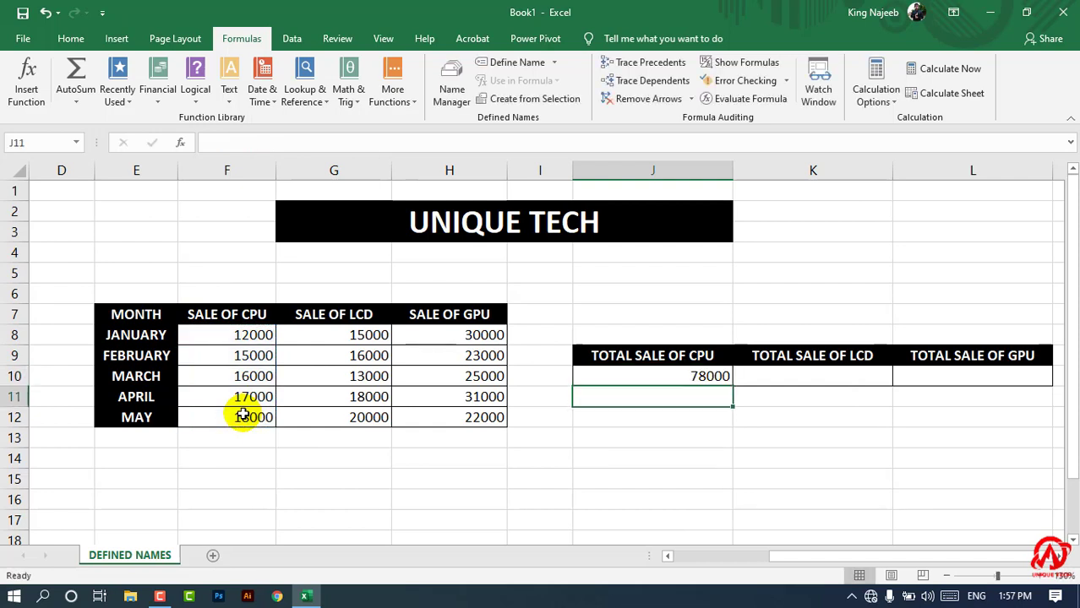
Step: Edit the SUM formula in J10, removing its range and selecting F8:F12 again
double_click(623, 376)
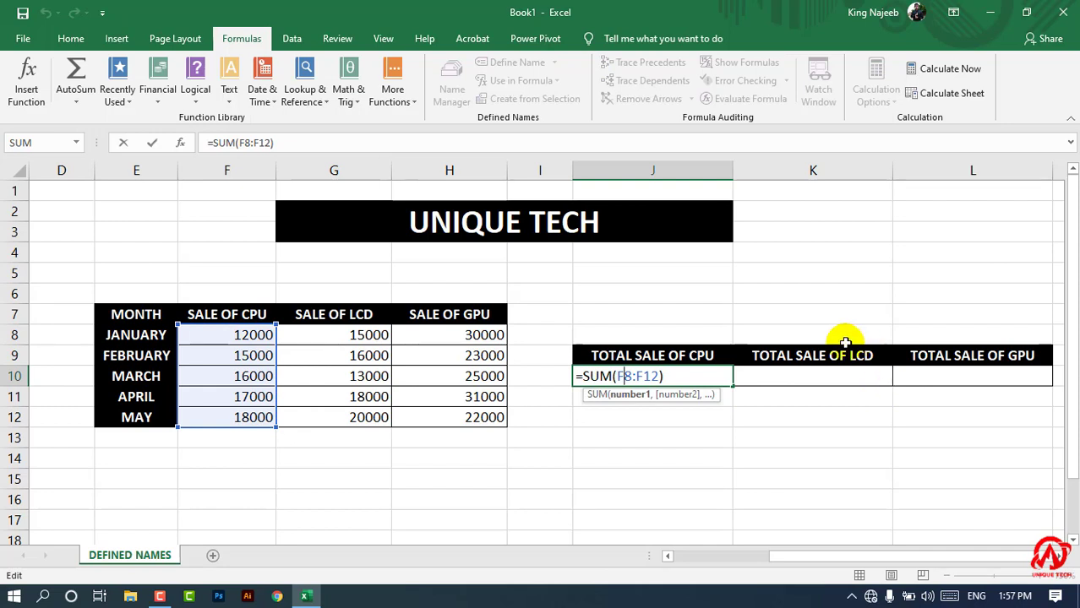
key("BackSpace")
key("BackSpace")
key("BackSpace")
key("BackSpace")
key("BackSpace")
key("BackSpace")
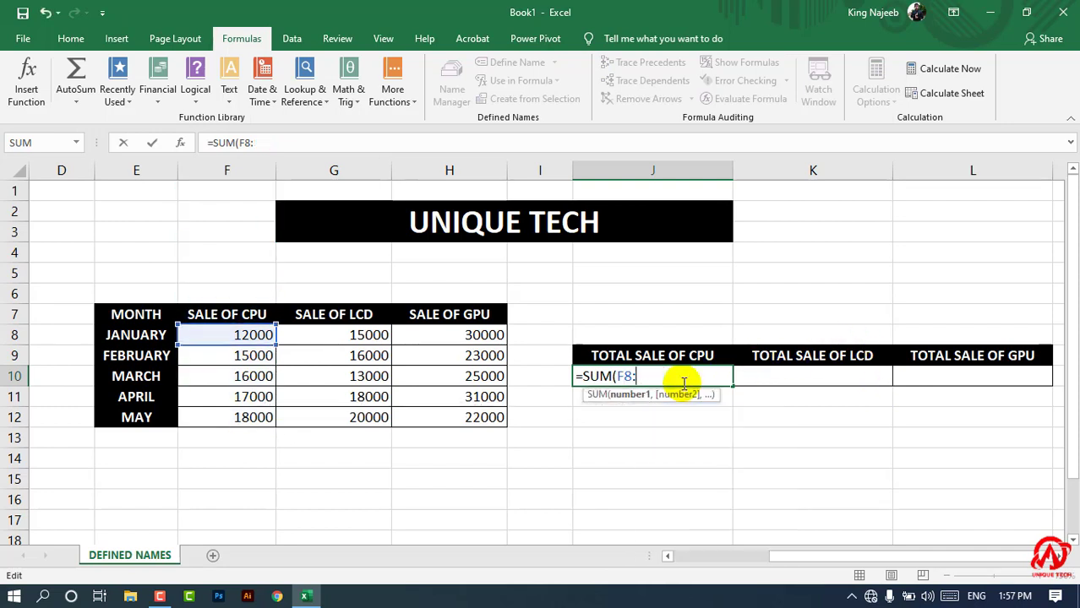
key("BackSpace")
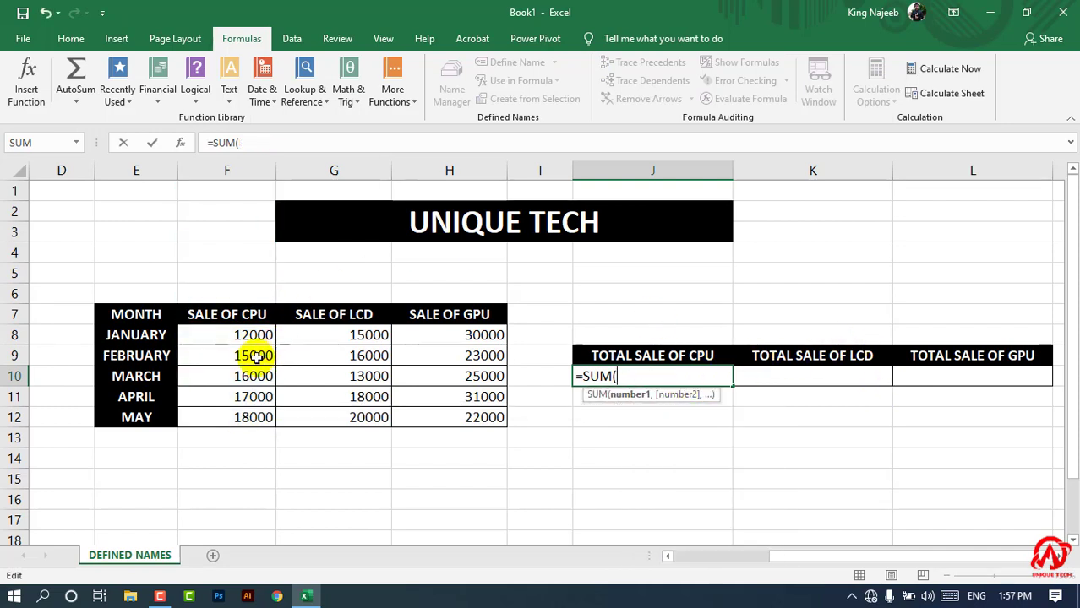
left_click_drag(247, 333, 251, 418)
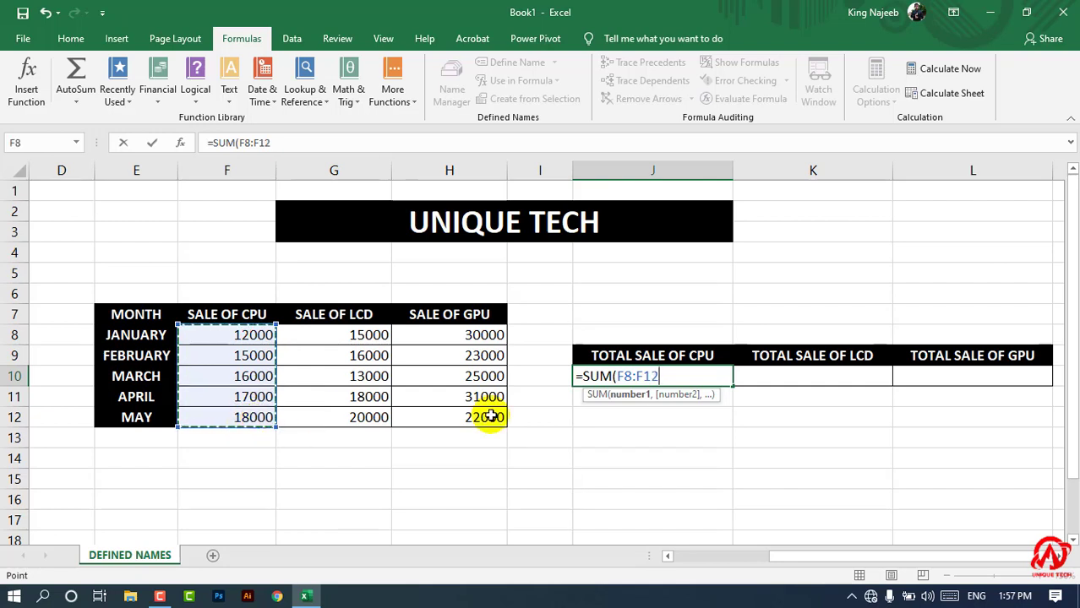
Step: Erase the whole SUM formula from J10, leaving the CPU total cell empty
key("BackSpace")
key("BackSpace")
key("BackSpace")
key("BackSpace")
key("BackSpace")
key("BackSpace")
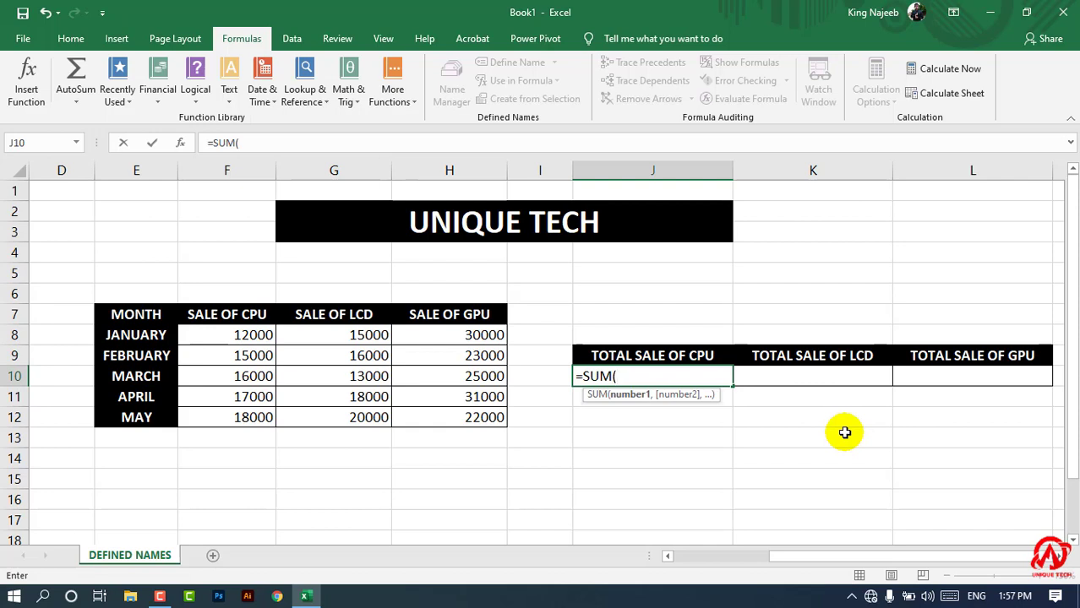
key("BackSpace")
key("BackSpace")
key("BackSpace")
key("BackSpace")
key("BackSpace")
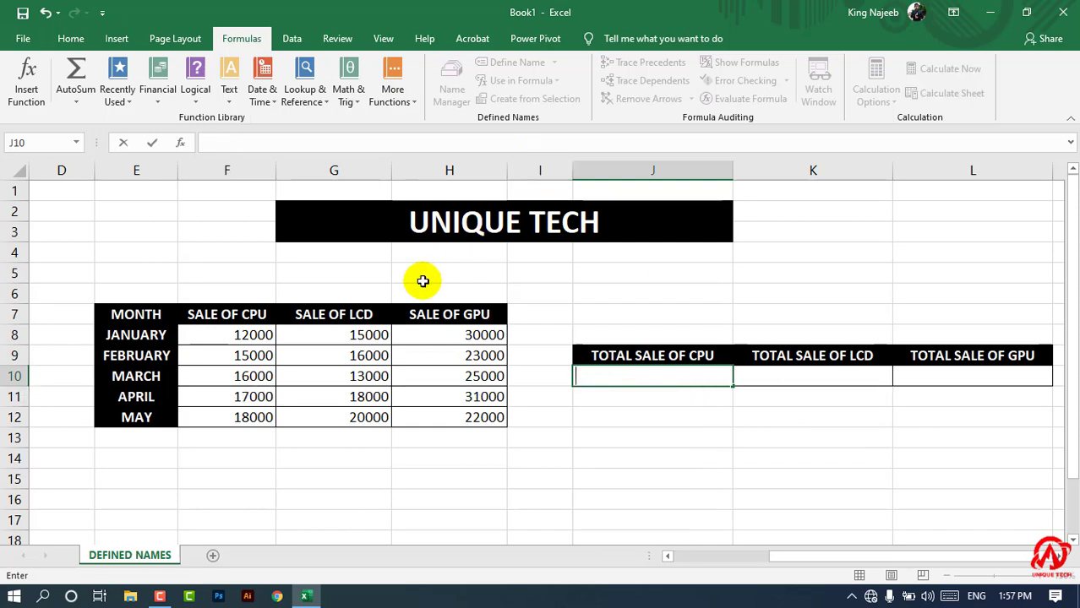
left_click(423, 281)
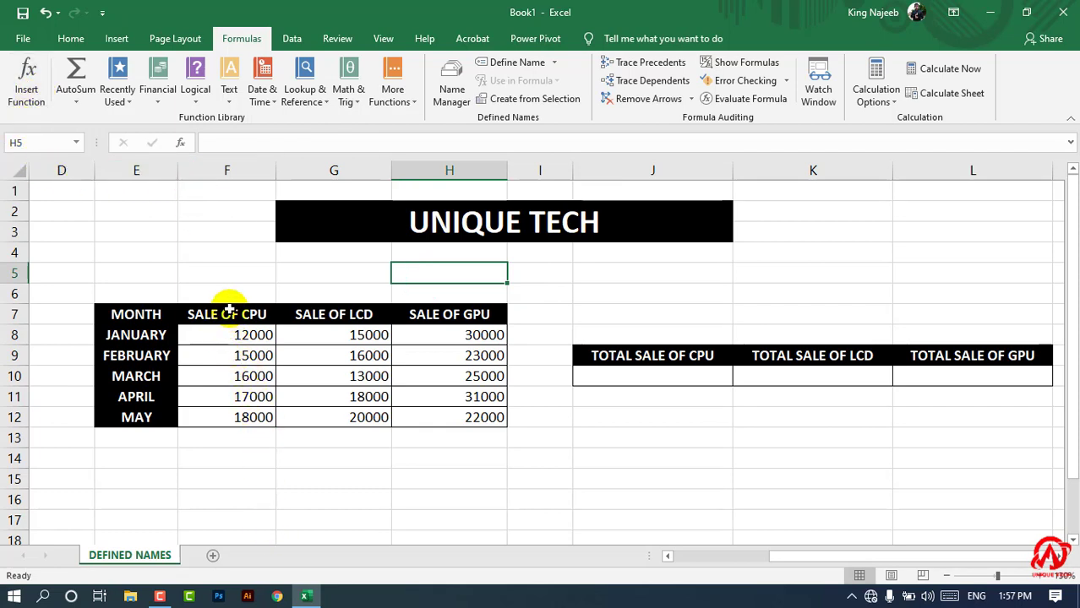
Step: Create defined names for F7:H12 from its top row of sales headings, and review them in the Name Manager
left_click(258, 315)
left_click_drag(258, 315, 427, 320)
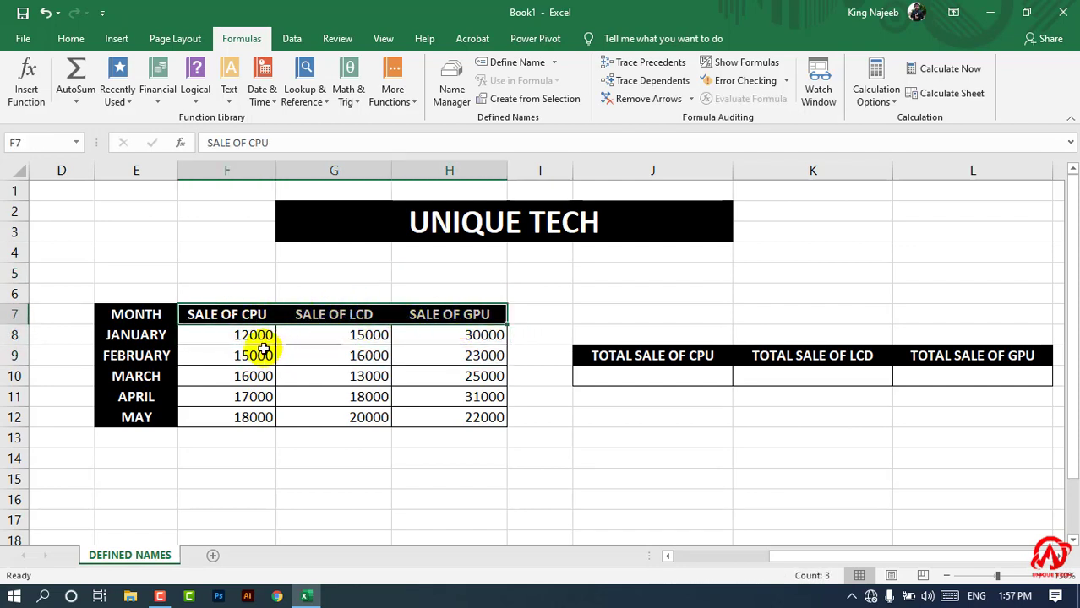
left_click(258, 419)
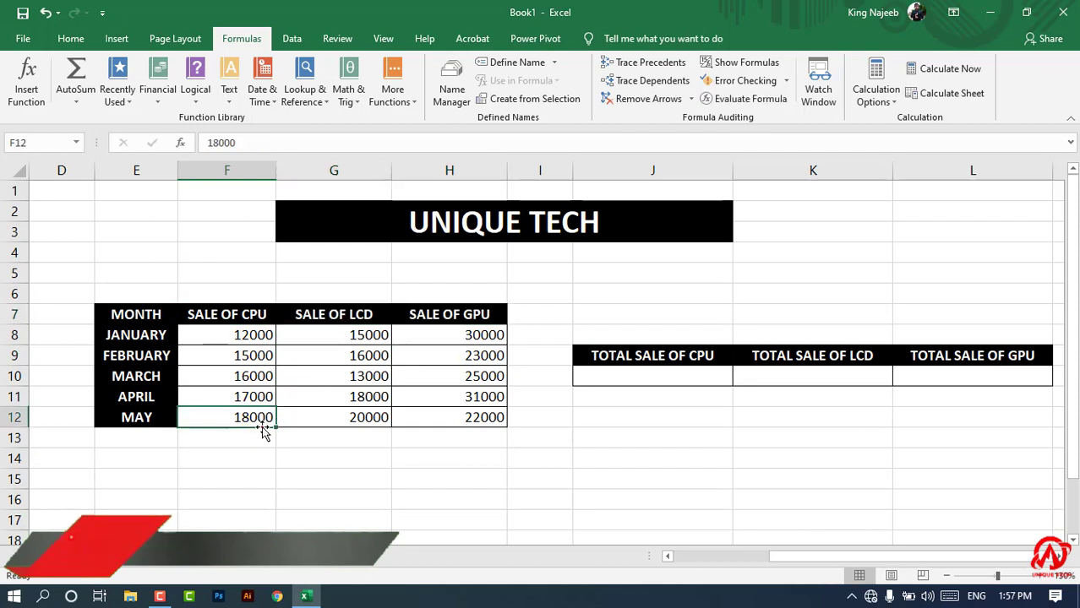
left_click_drag(251, 321, 470, 418)
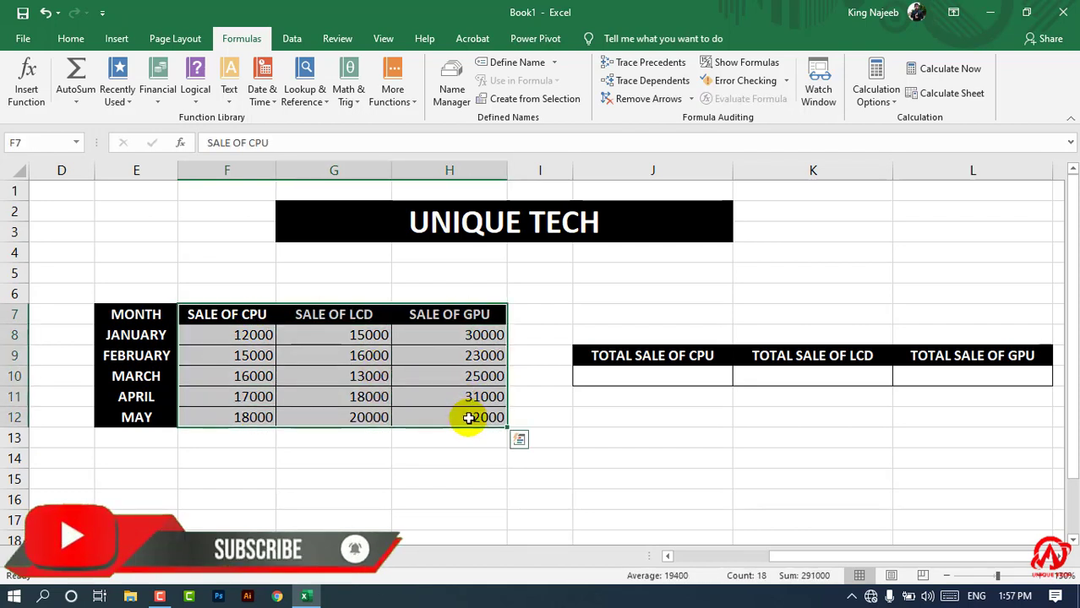
left_click(516, 101)
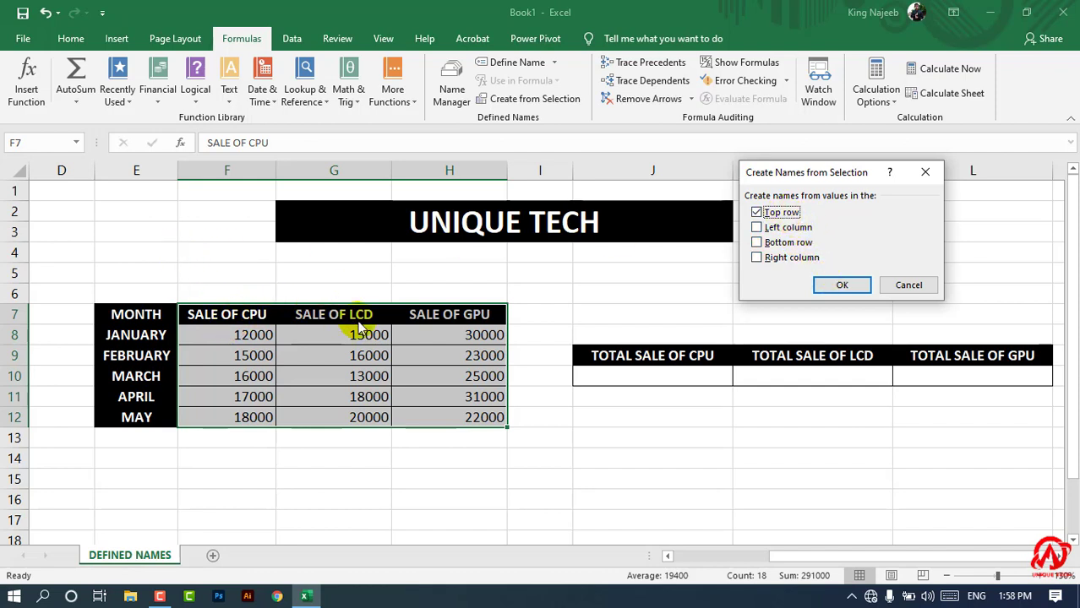
left_click(837, 287)
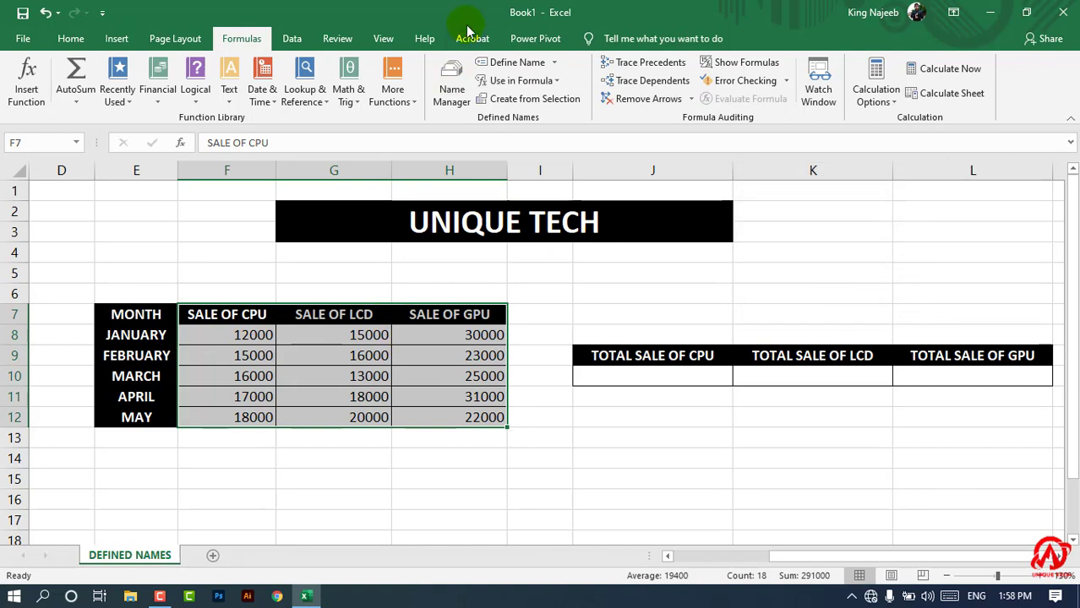
left_click(454, 77)
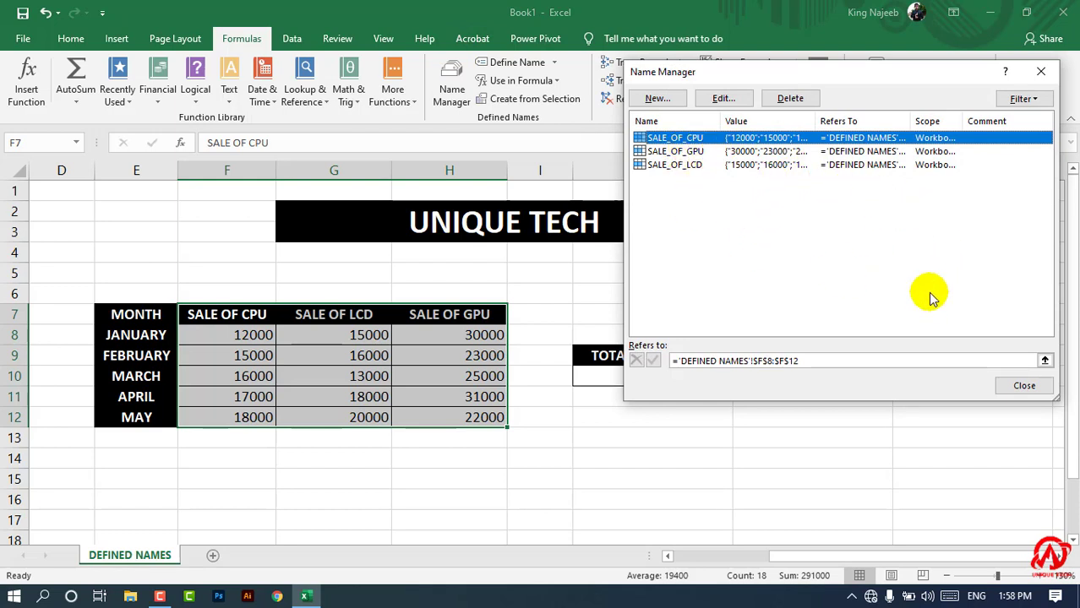
left_click(1025, 385)
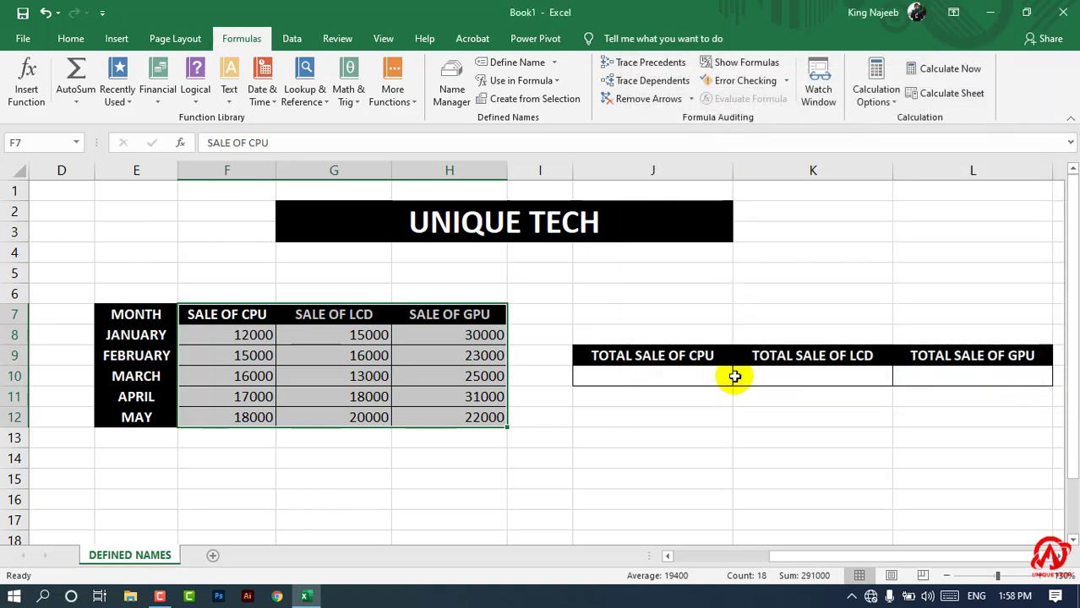
Step: Total the CPU sales in J10 with the formula =SUM(SALE_OF_CPU), using the suggested defined name
left_click(686, 379)
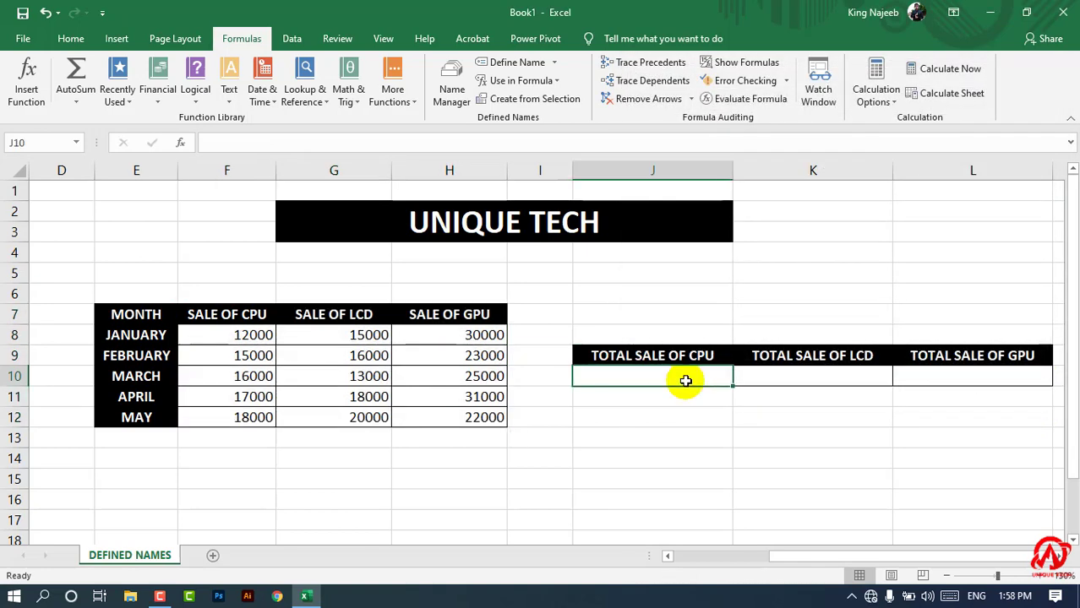
type("=")
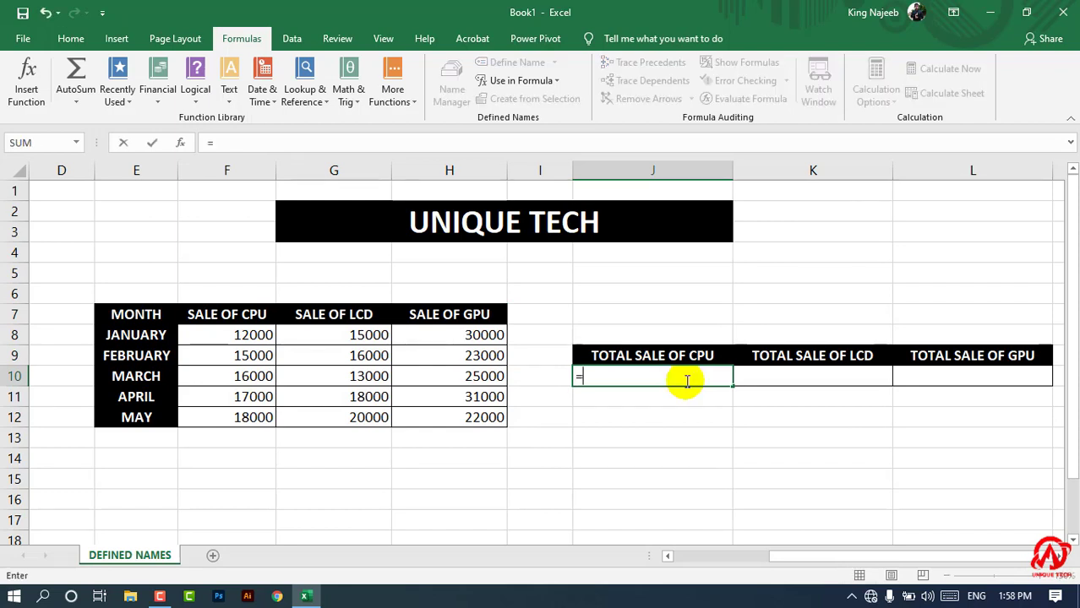
type("SUM")
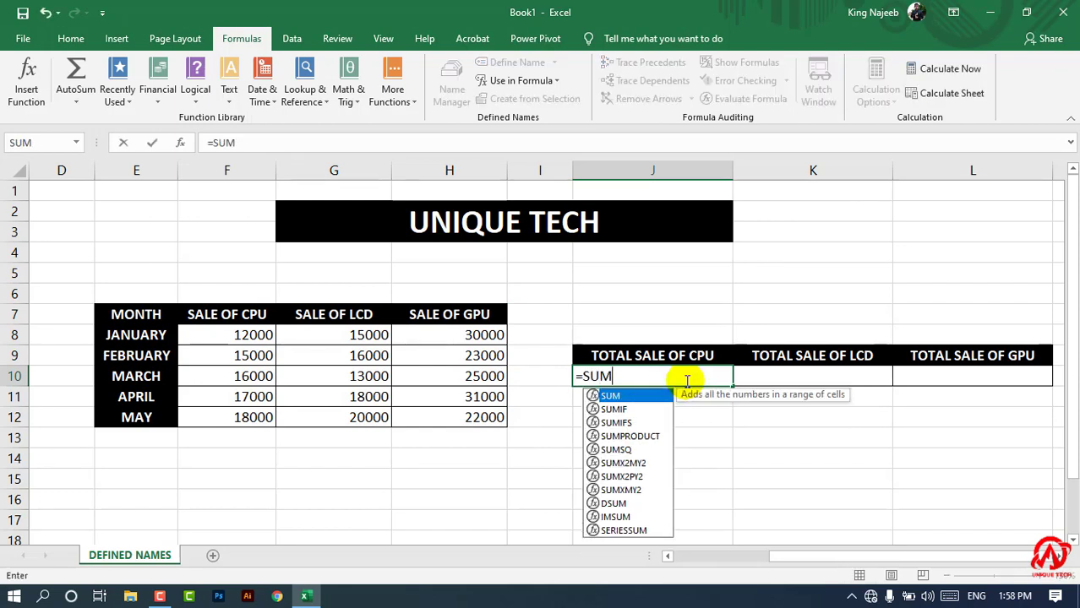
type("(")
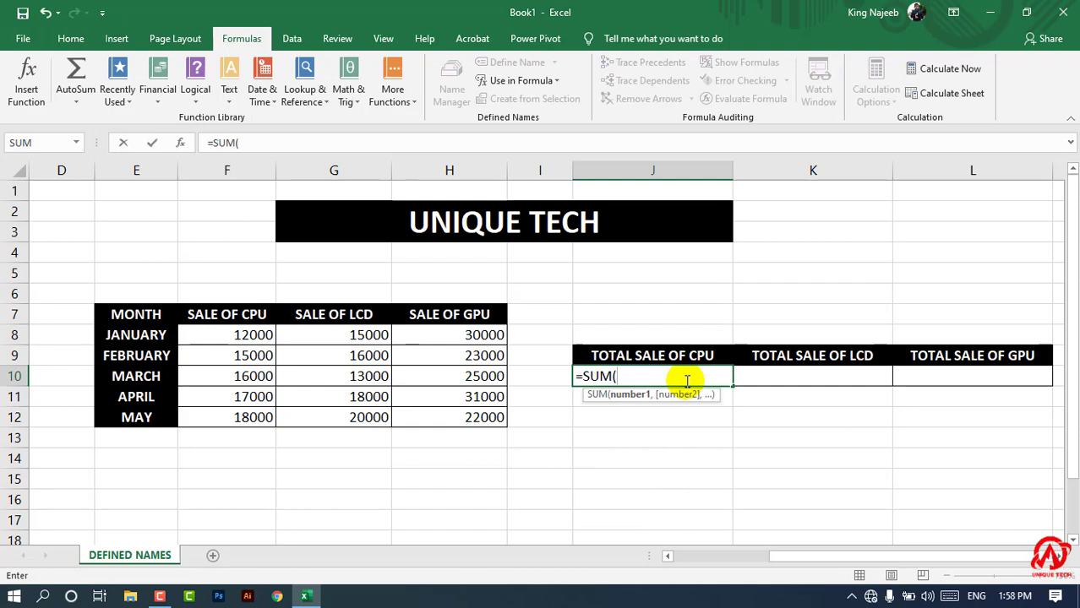
type("S")
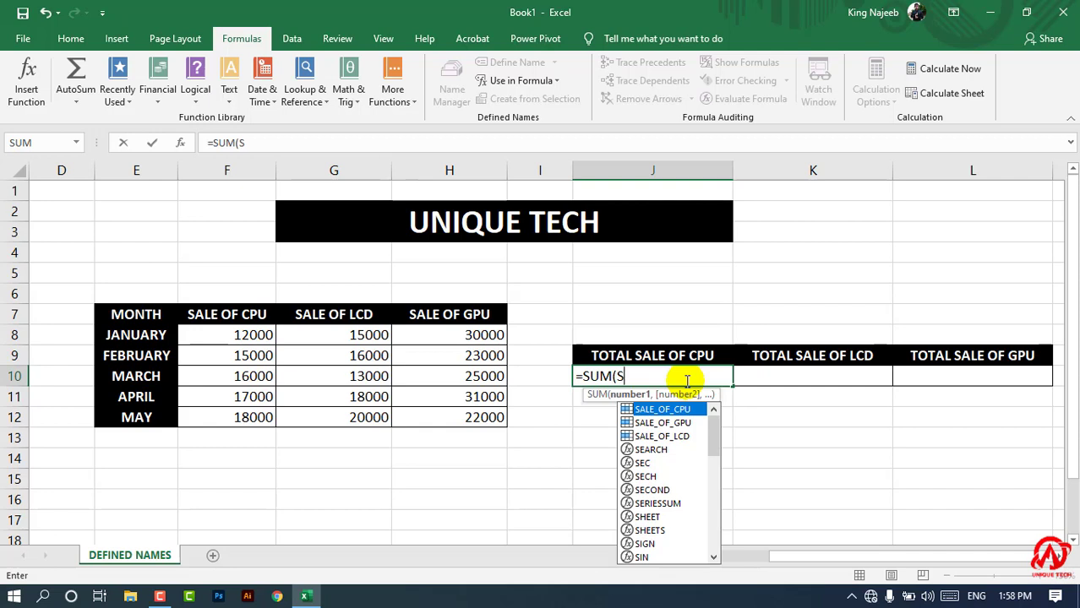
key("Tab")
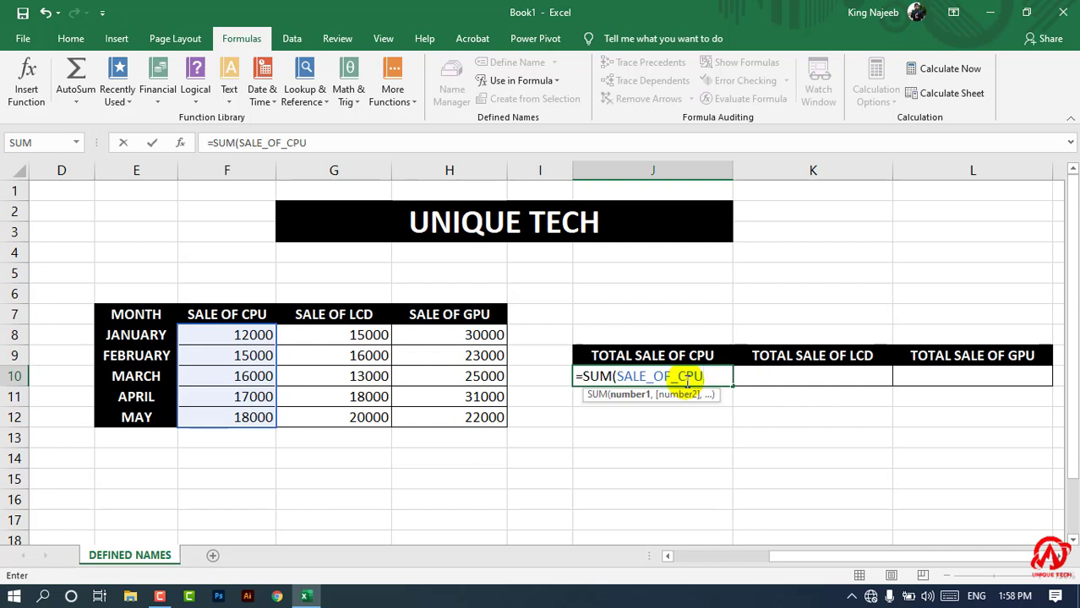
type(")")
key("Return")
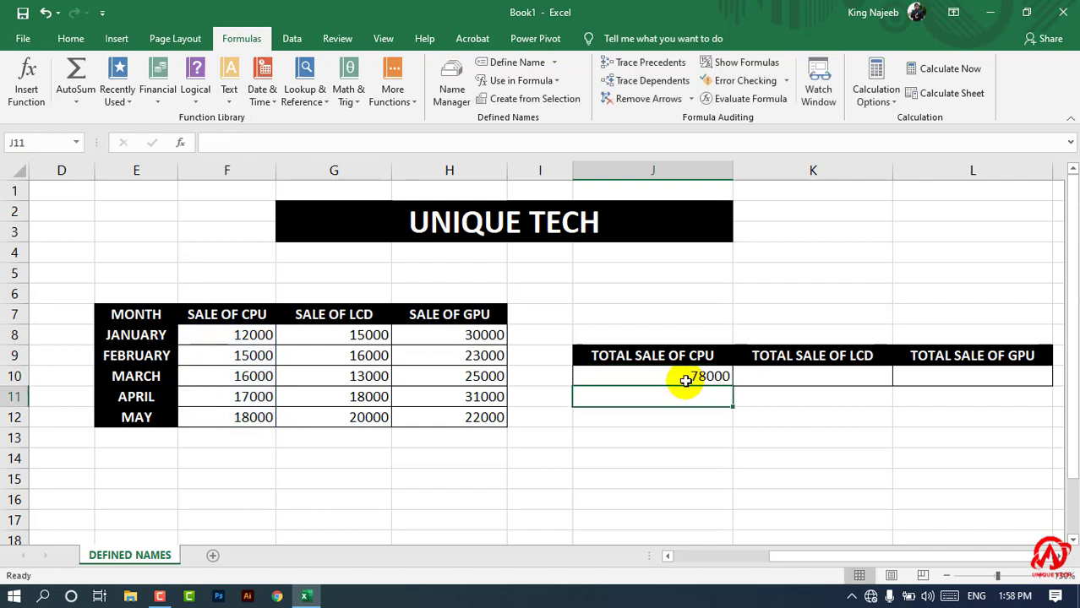
Step: Total the LCD sales in K10 with a SUM formula on the suggested defined name SALE_OF_LCD
left_click(824, 372)
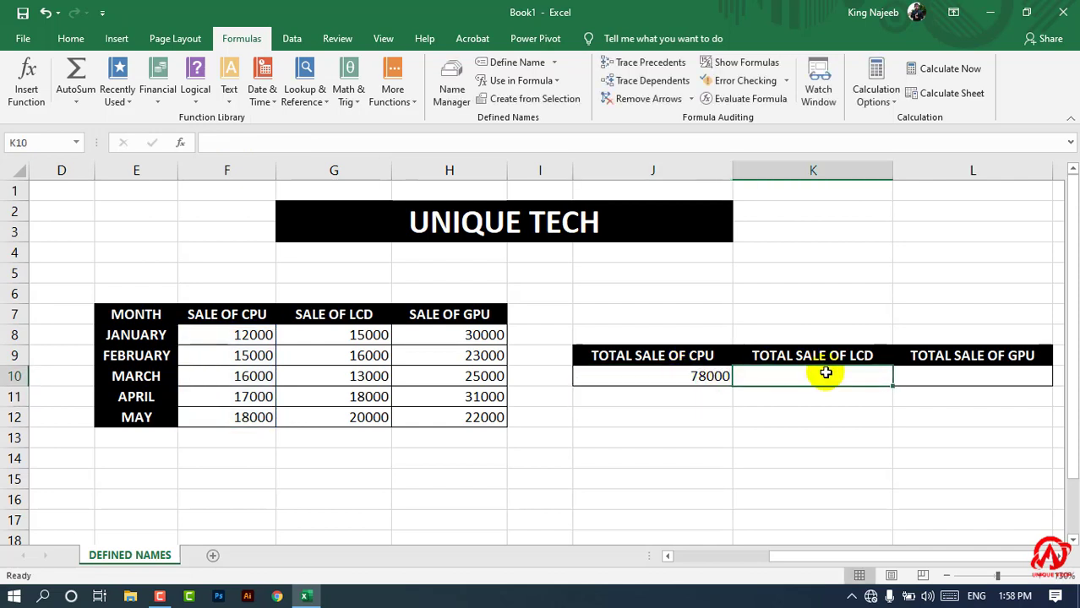
type("=")
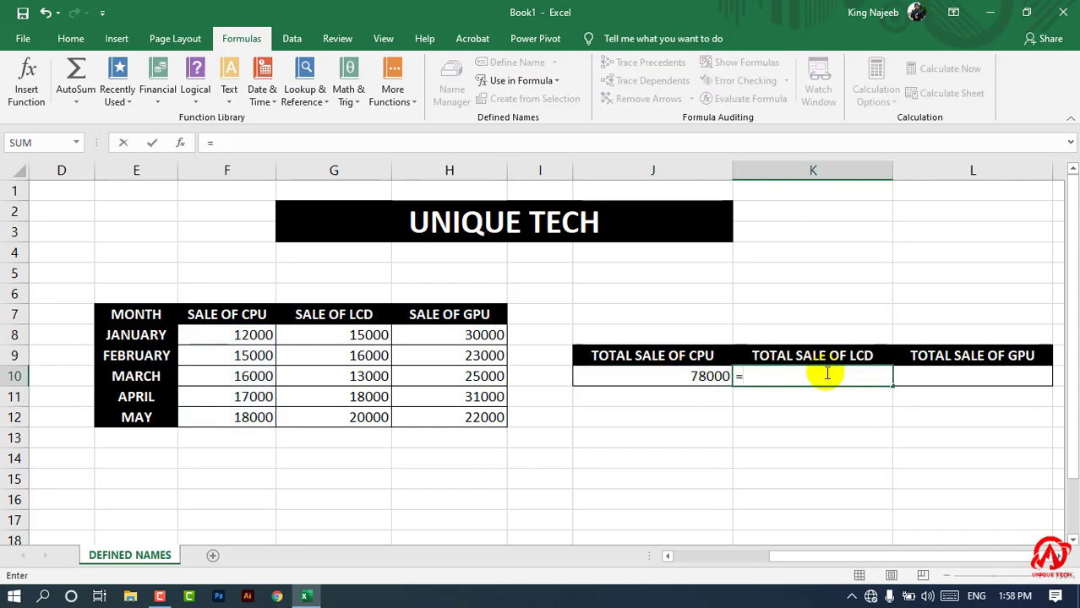
type("SUM")
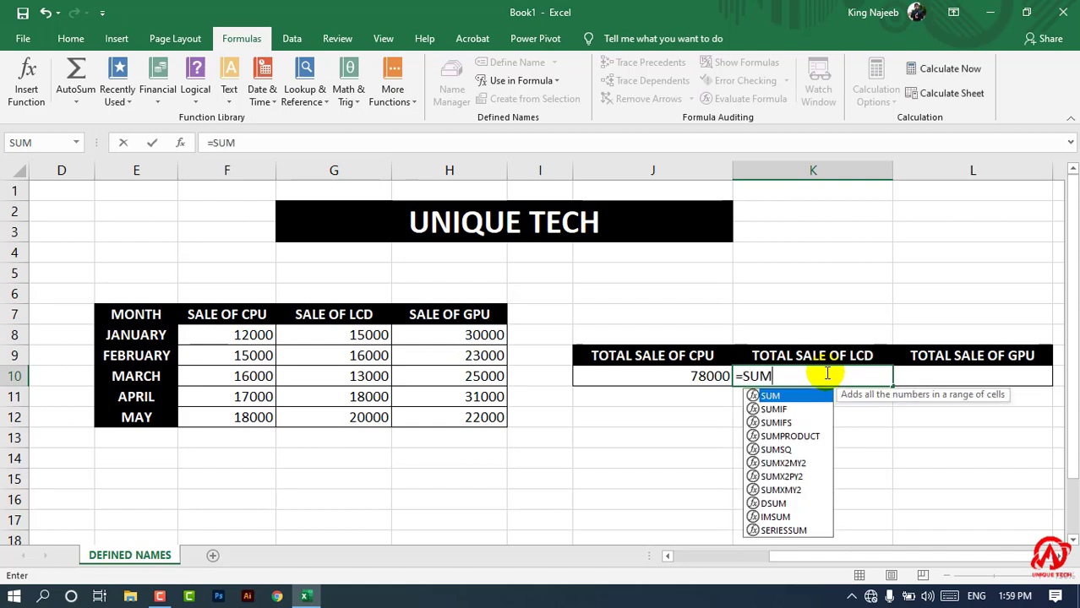
type("(")
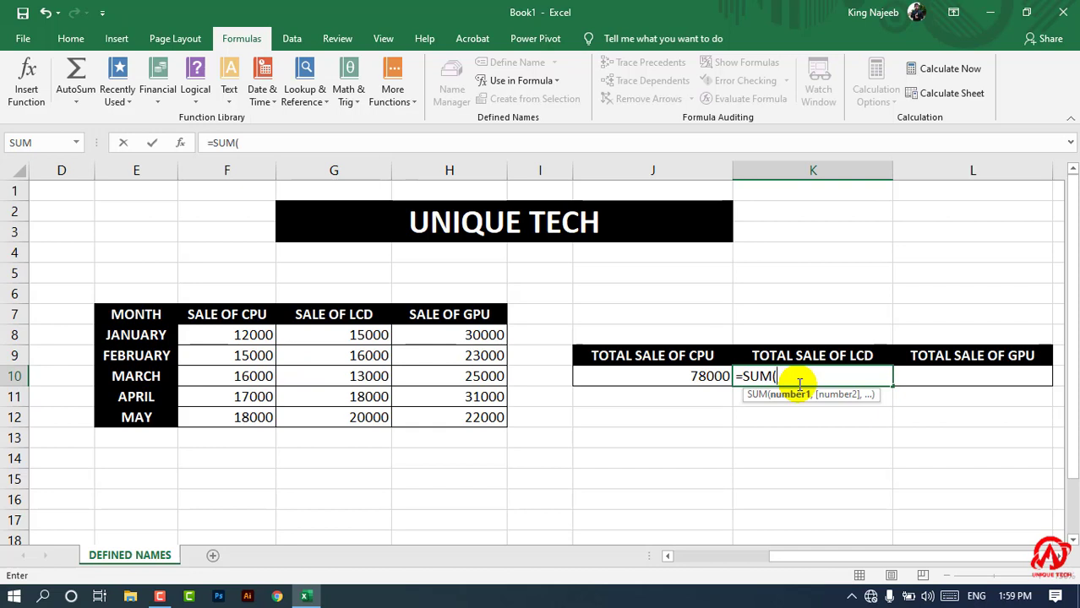
type("S")
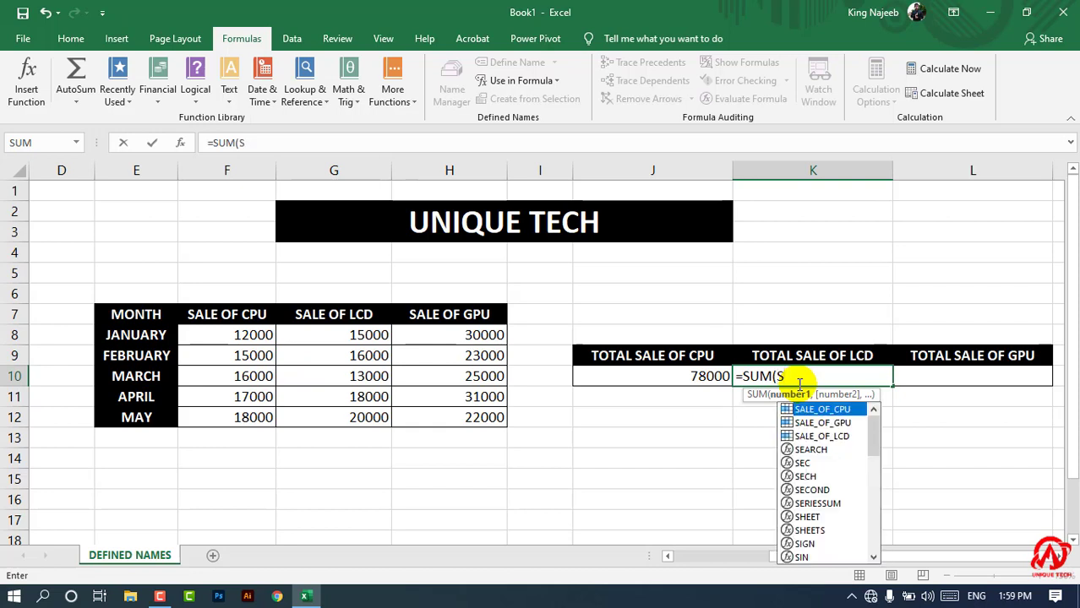
key("Down")
key("Down")
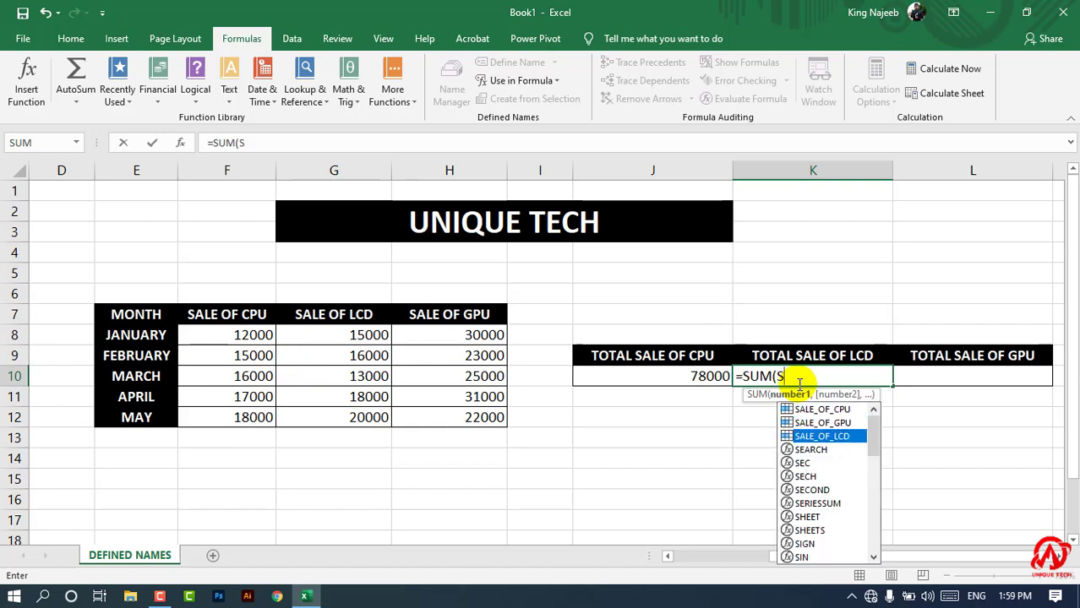
key("Tab")
key("Return")
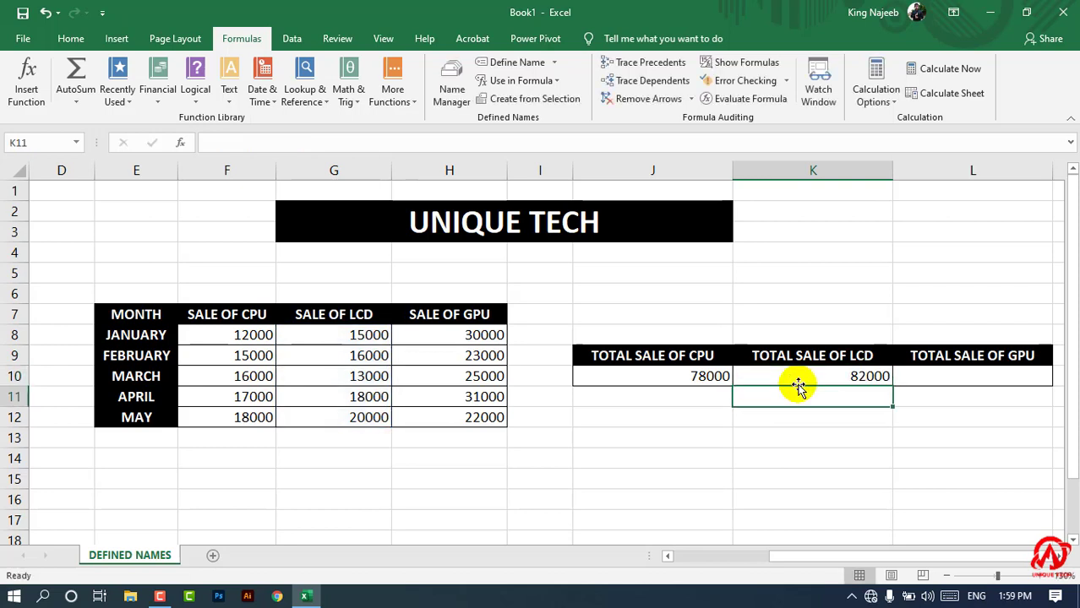
Step: Total the GPU sales in L10 with a SUM formula on the suggested defined name SALE_OF_GPU
left_click(964, 376)
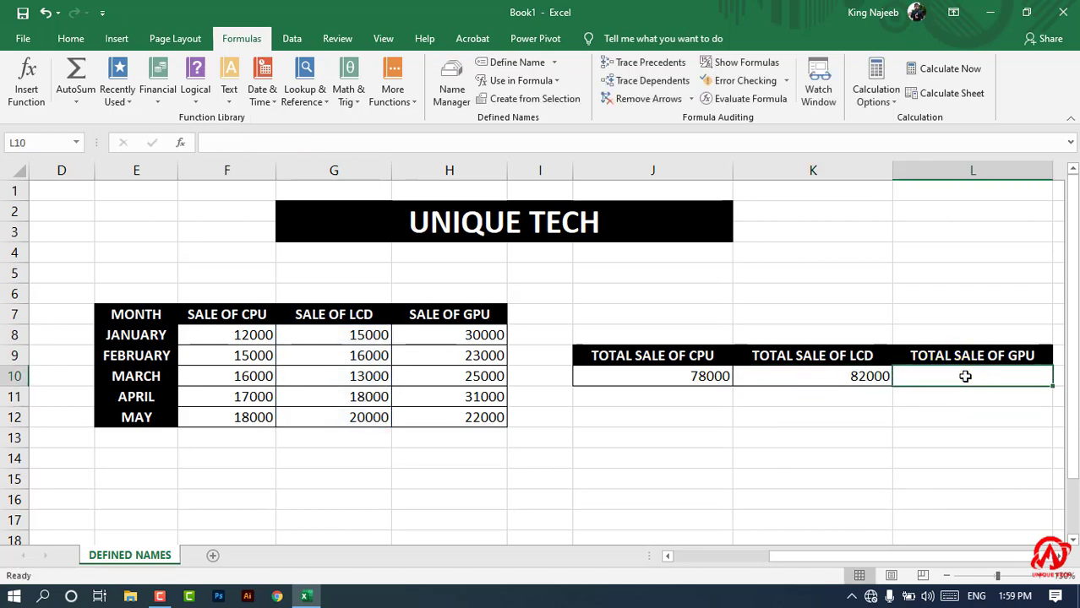
type("=S")
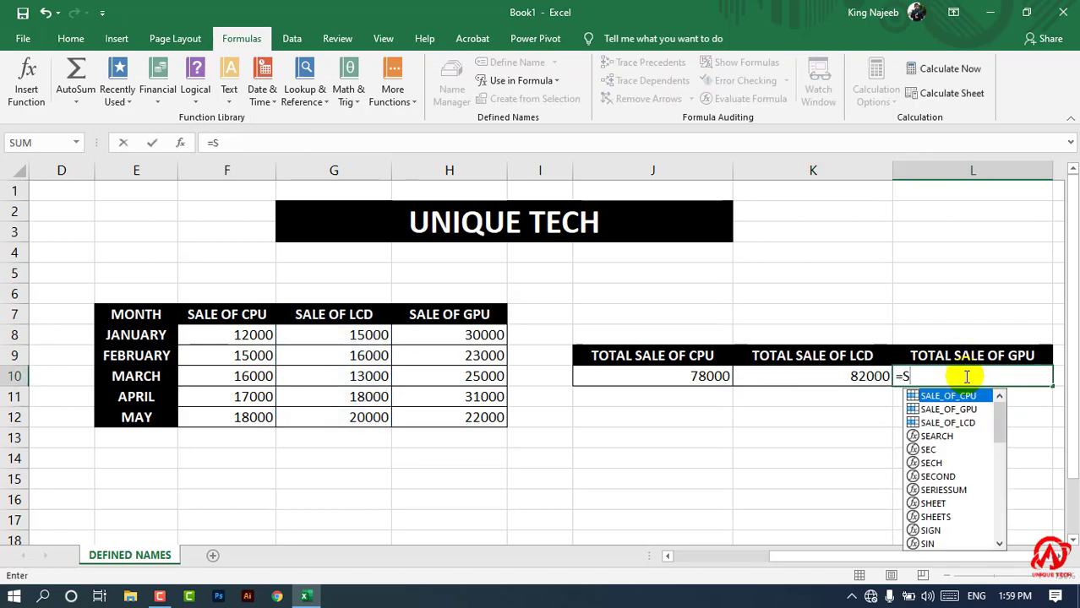
type("UM(S")
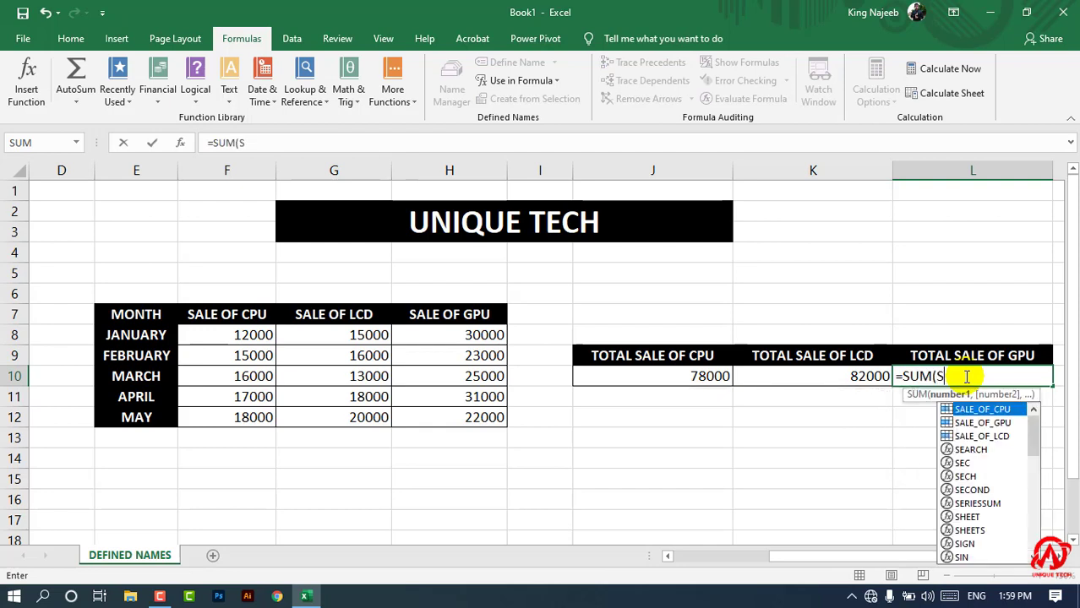
key("Down")
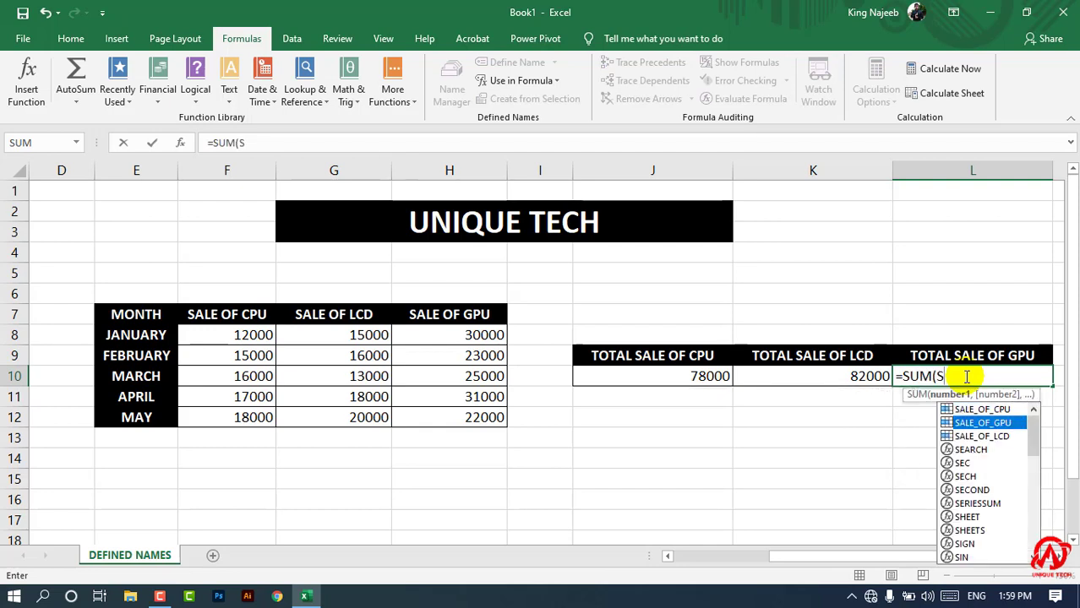
key("Tab")
key("Return")
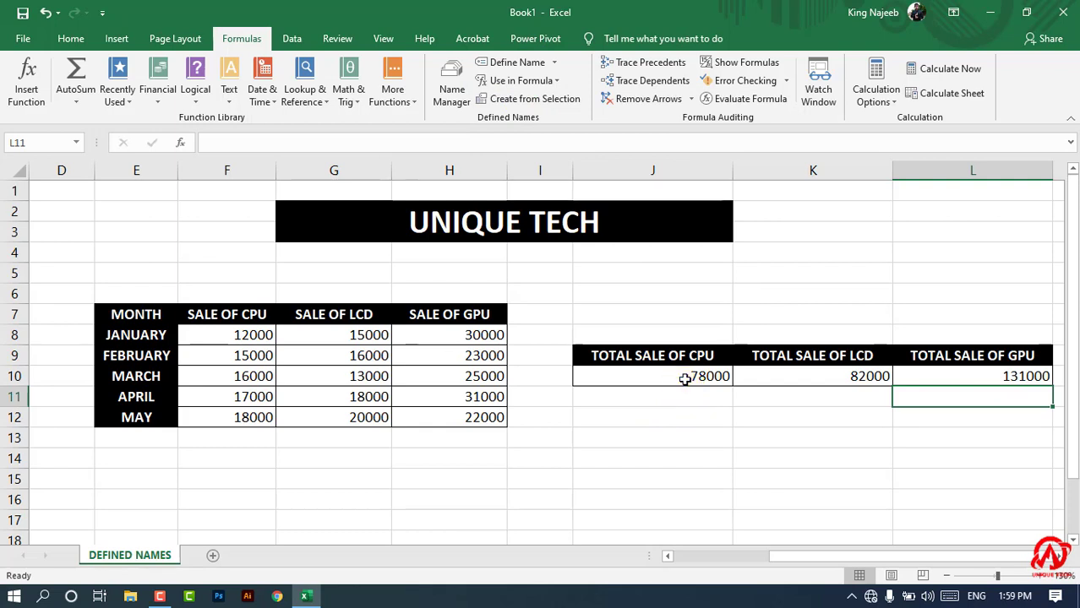
Step: Clear the totals in J10:L10 and re-enter =SUM(SALE_OF_CPU) in J10, inserting the name through Use in Formula
left_click_drag(687, 377, 930, 380)
key("Delete")
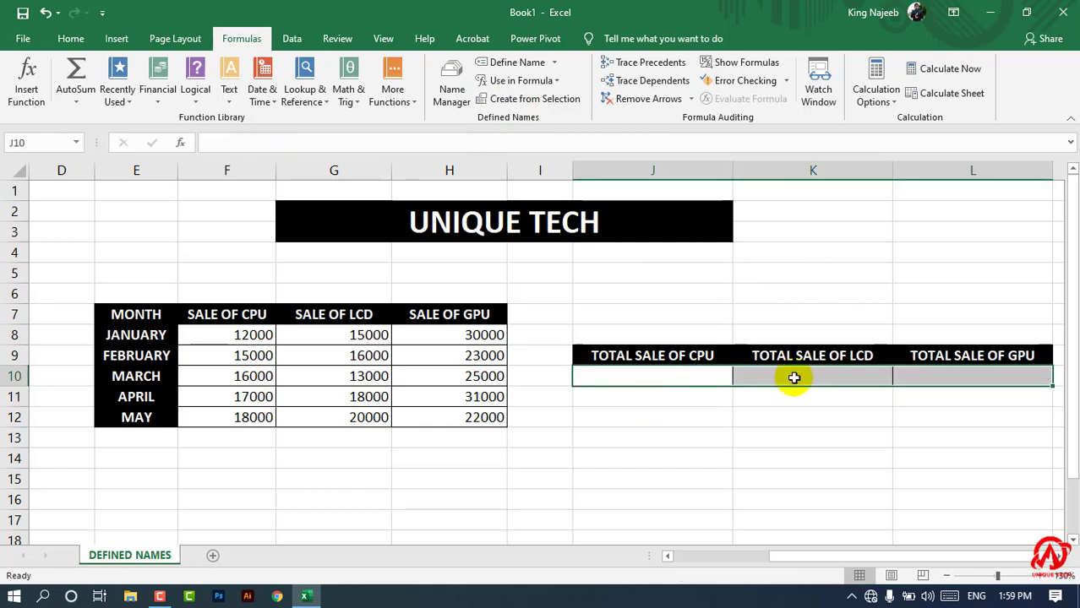
left_click(725, 376)
type("=S")
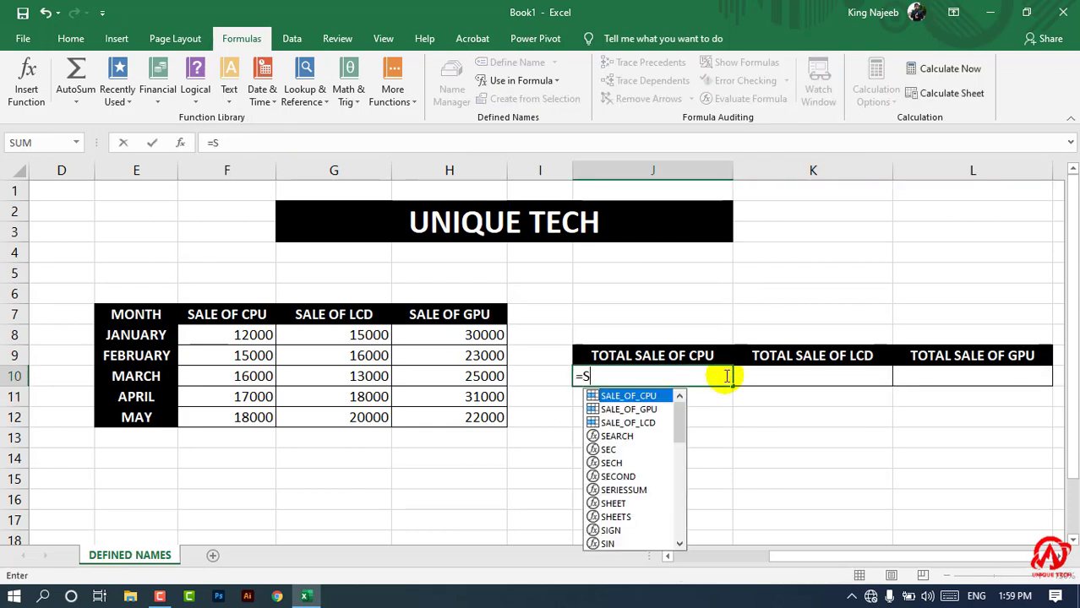
type("UM")
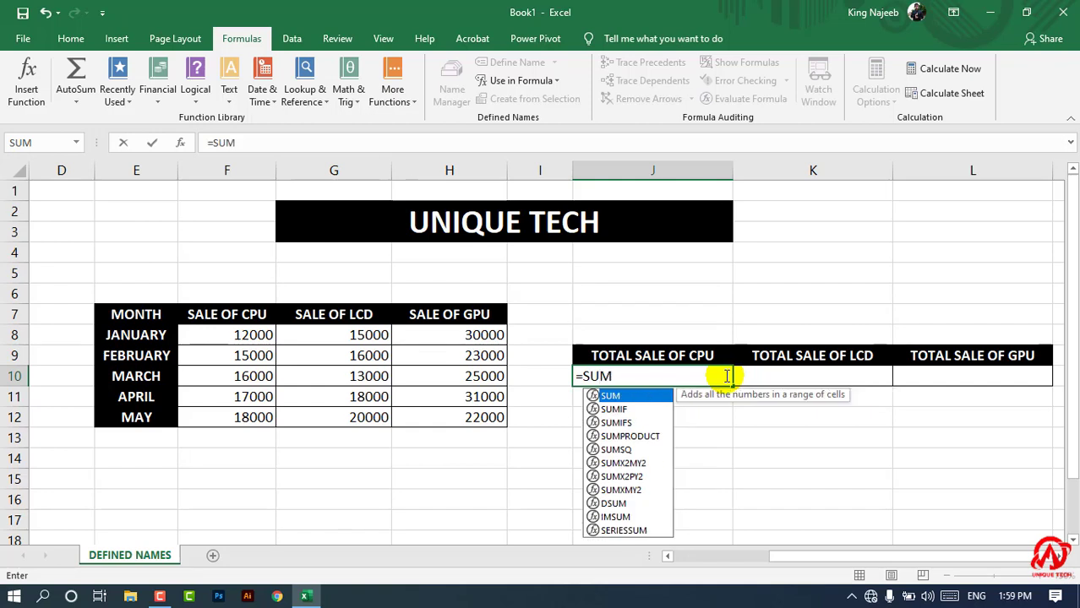
type("(S")
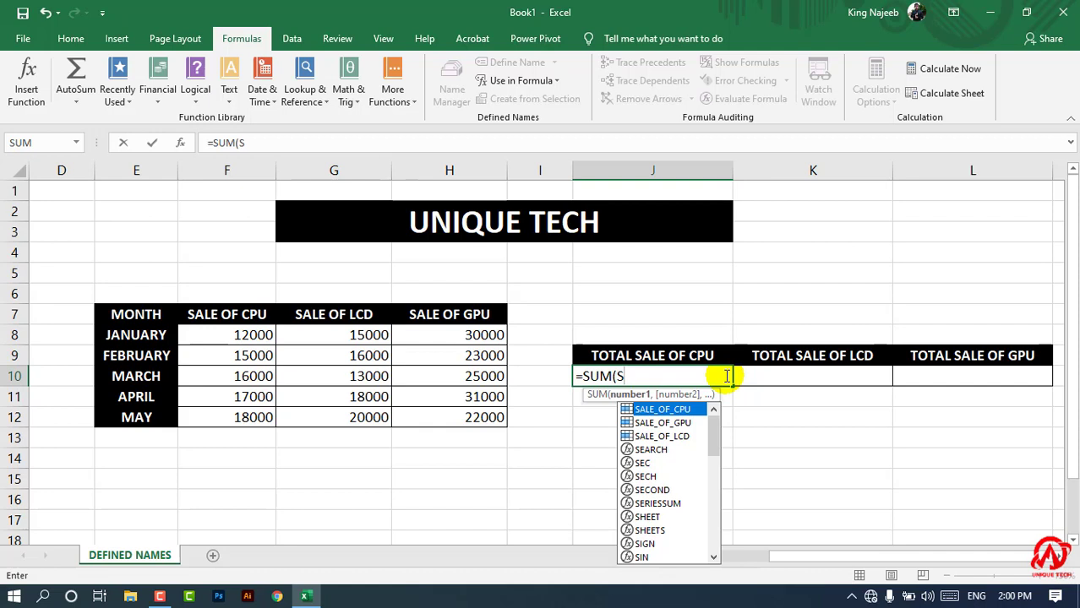
key("BackSpace")
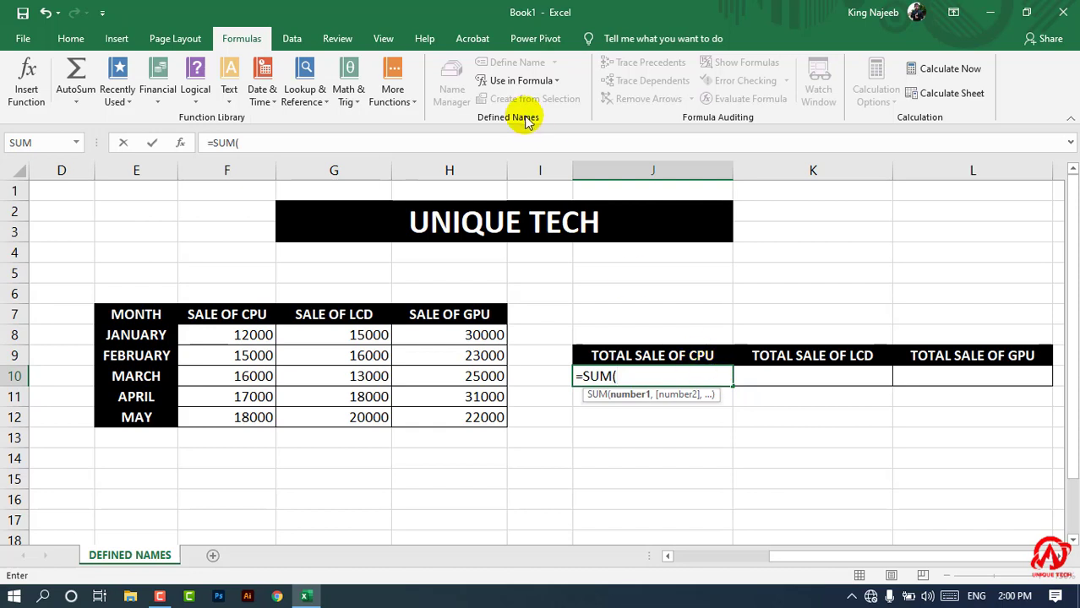
left_click(519, 84)
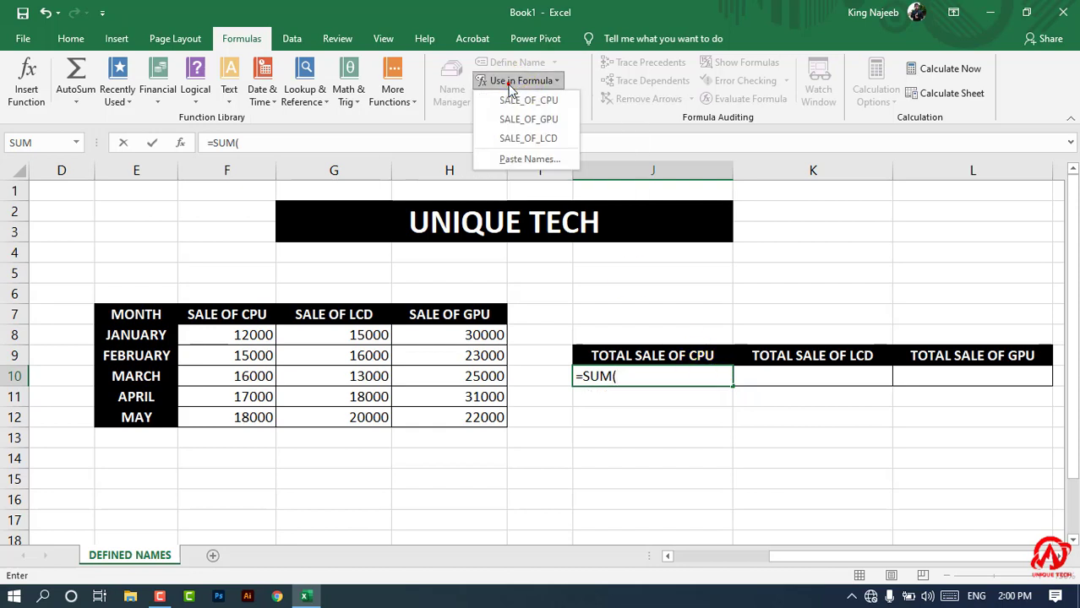
left_click(550, 101)
key("Return")
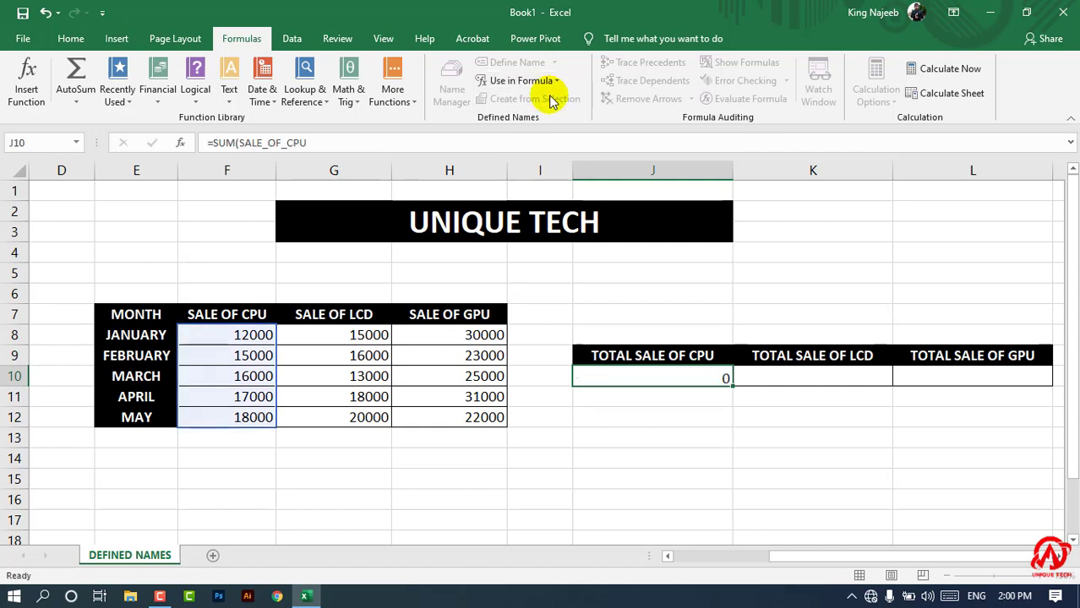
Step: Enter the formula =SALE_OF_LCD in K10, inserting the defined name through Use in Formula
left_click(844, 379)
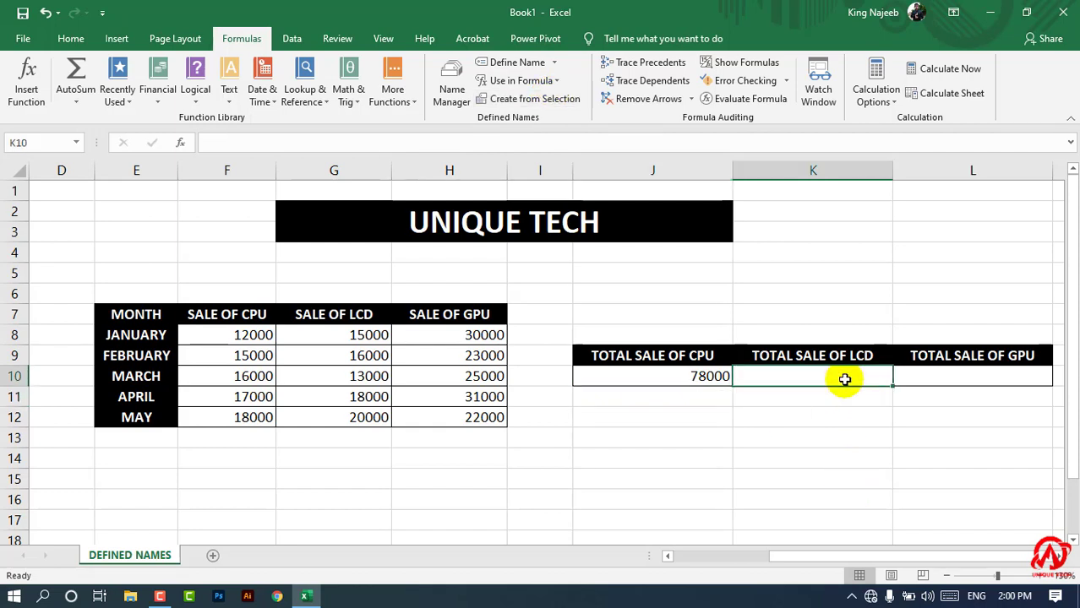
type("=")
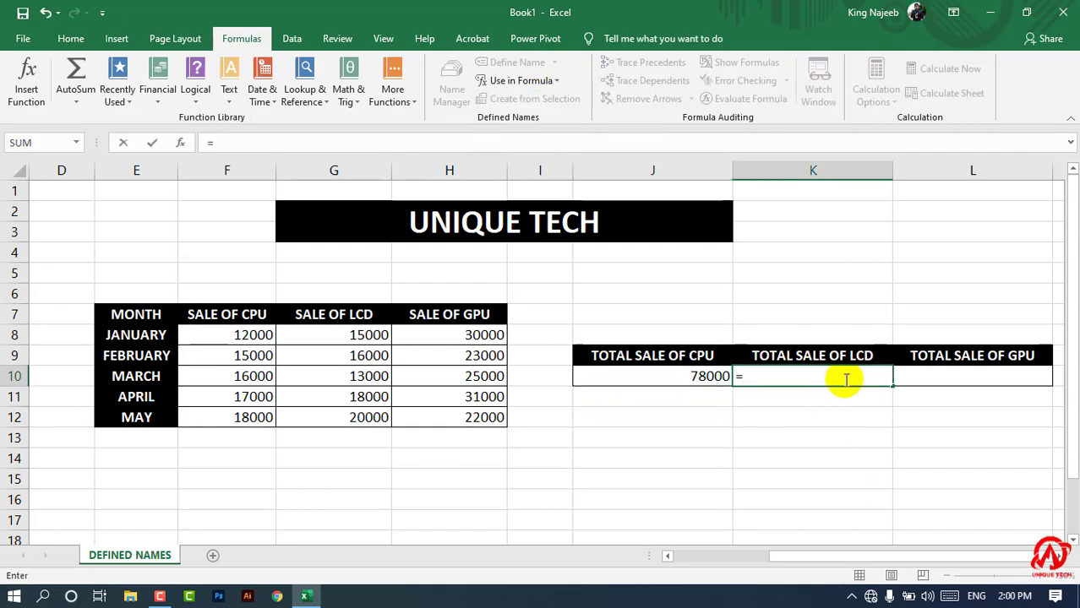
left_click(549, 82)
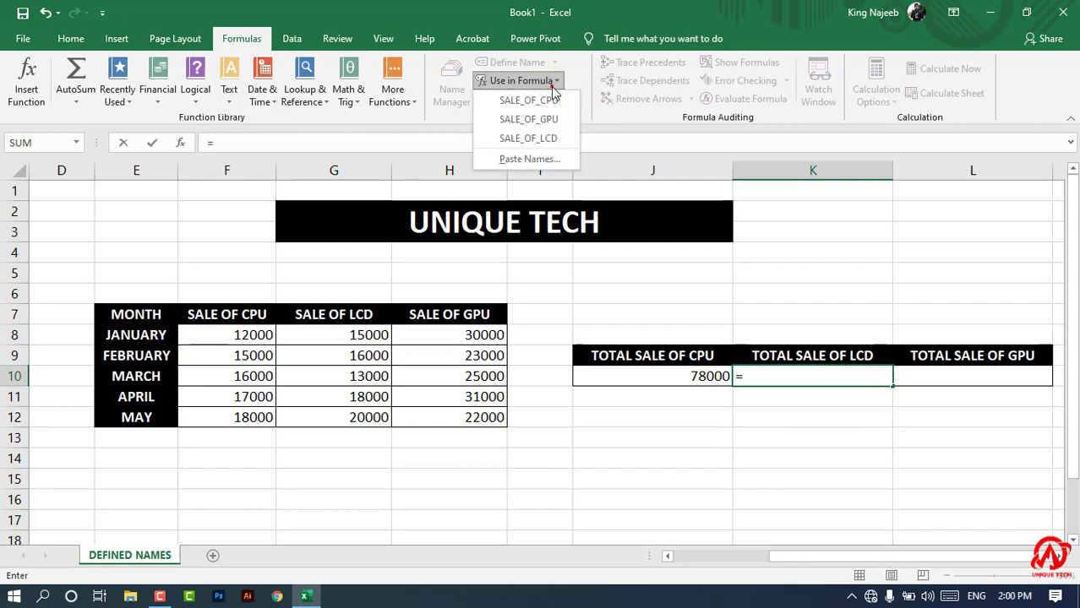
left_click(556, 138)
key("Return")
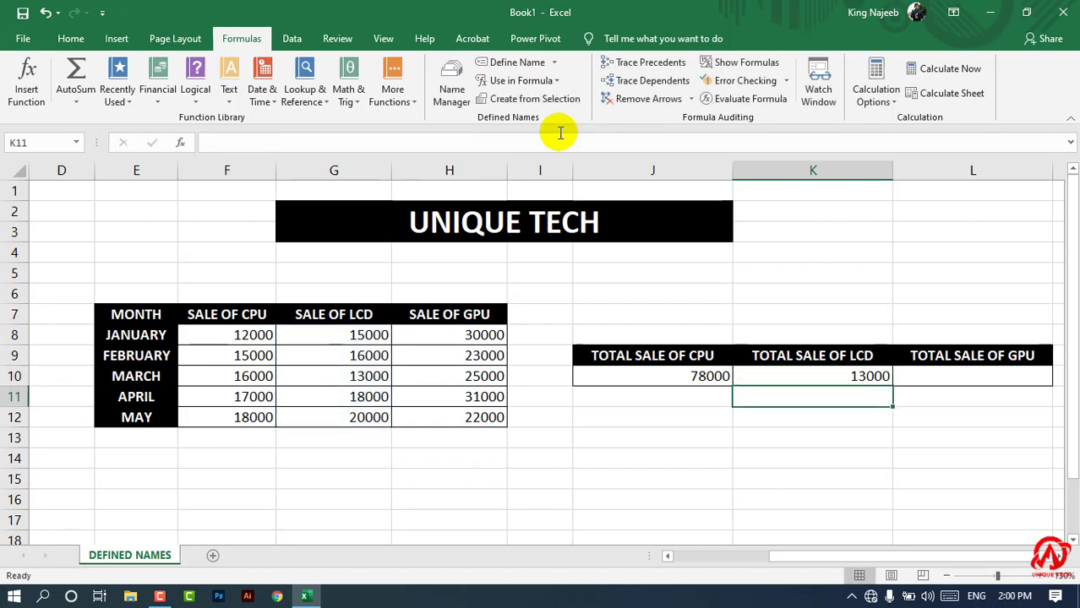
Step: Clear the CPU and LCD total formulas from J10:K10
left_click(692, 409)
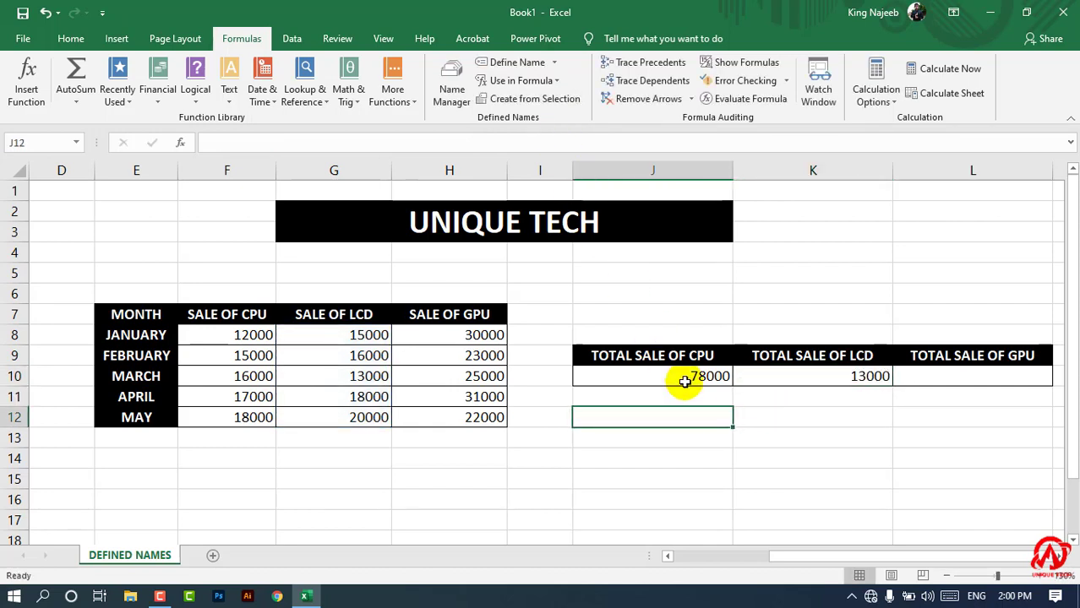
left_click_drag(683, 378, 832, 374)
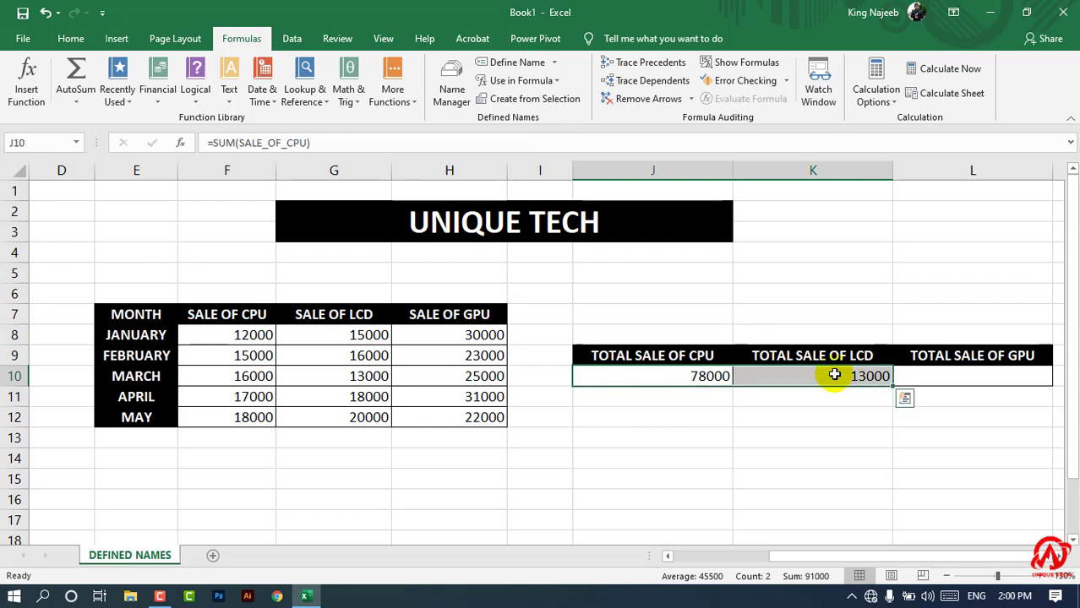
key("Delete")
left_click(831, 420)
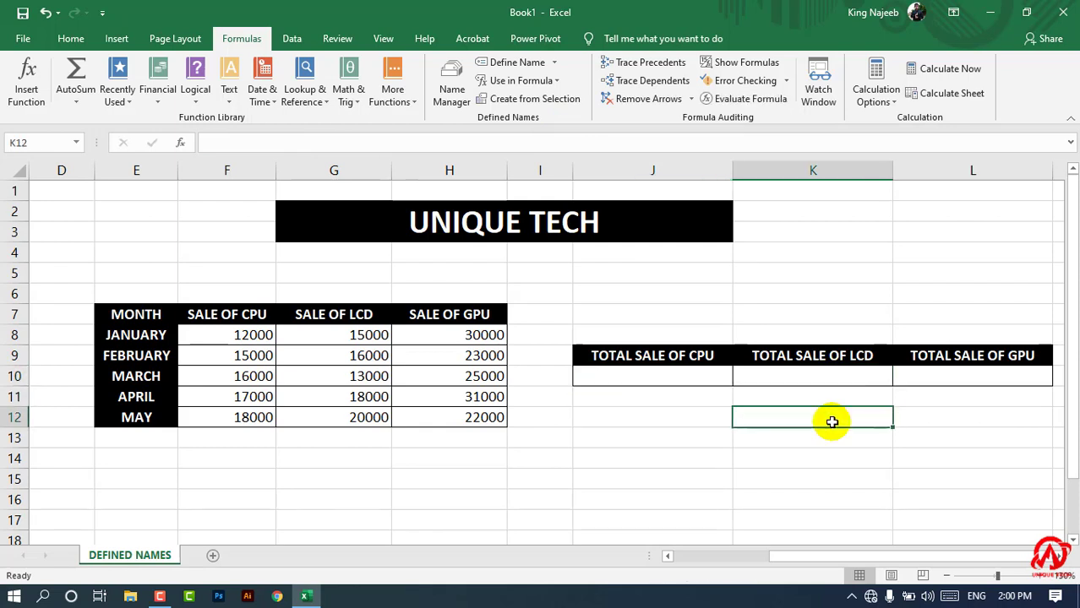